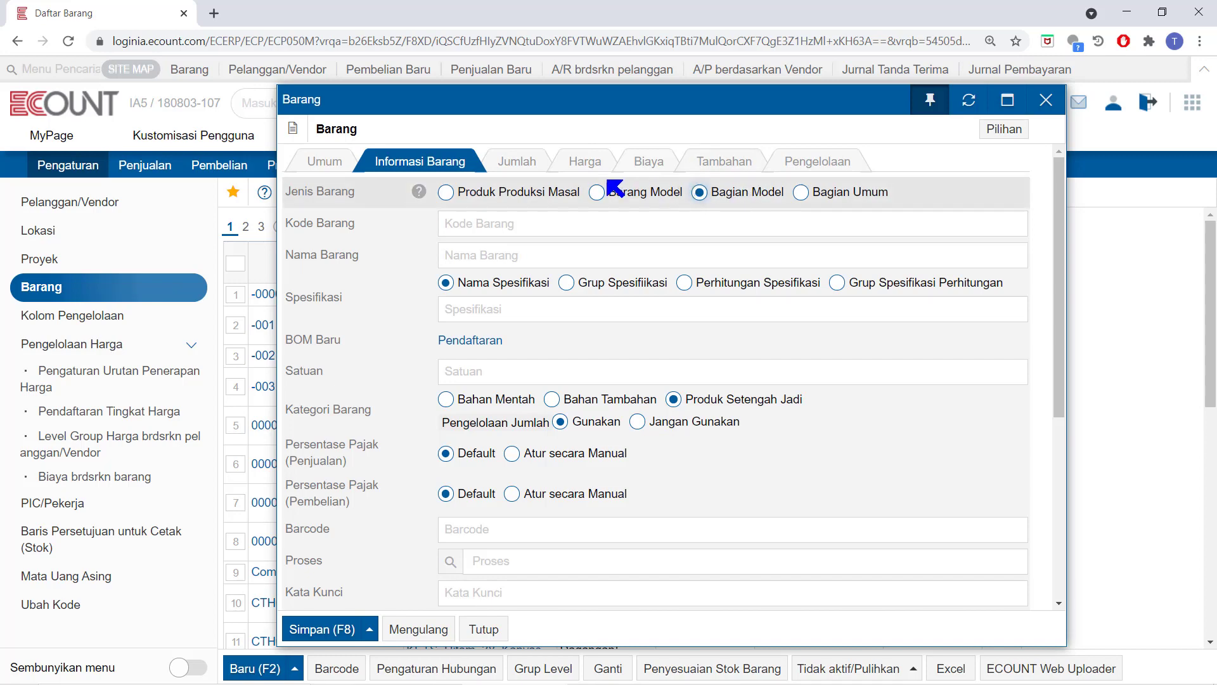
Give the Bagian Model item code *001, name Label, unit pcs and category Bahan Tambahan, and save it
left_click(592, 222)
type("*001")
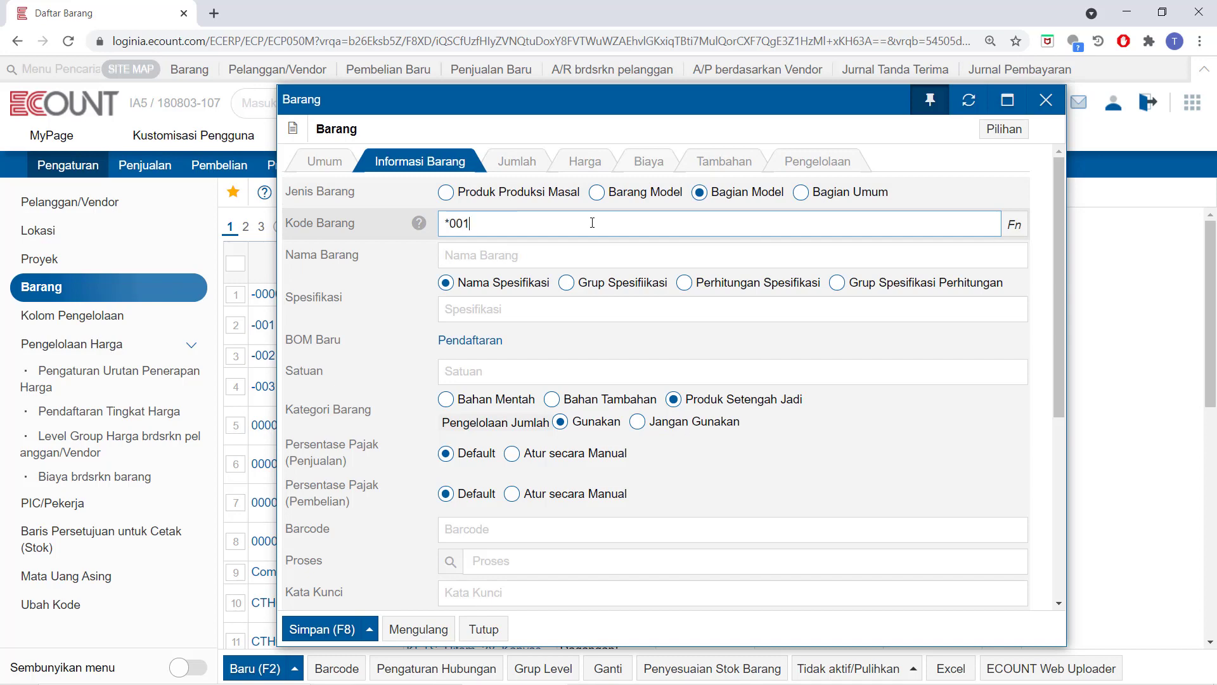
left_click(595, 253)
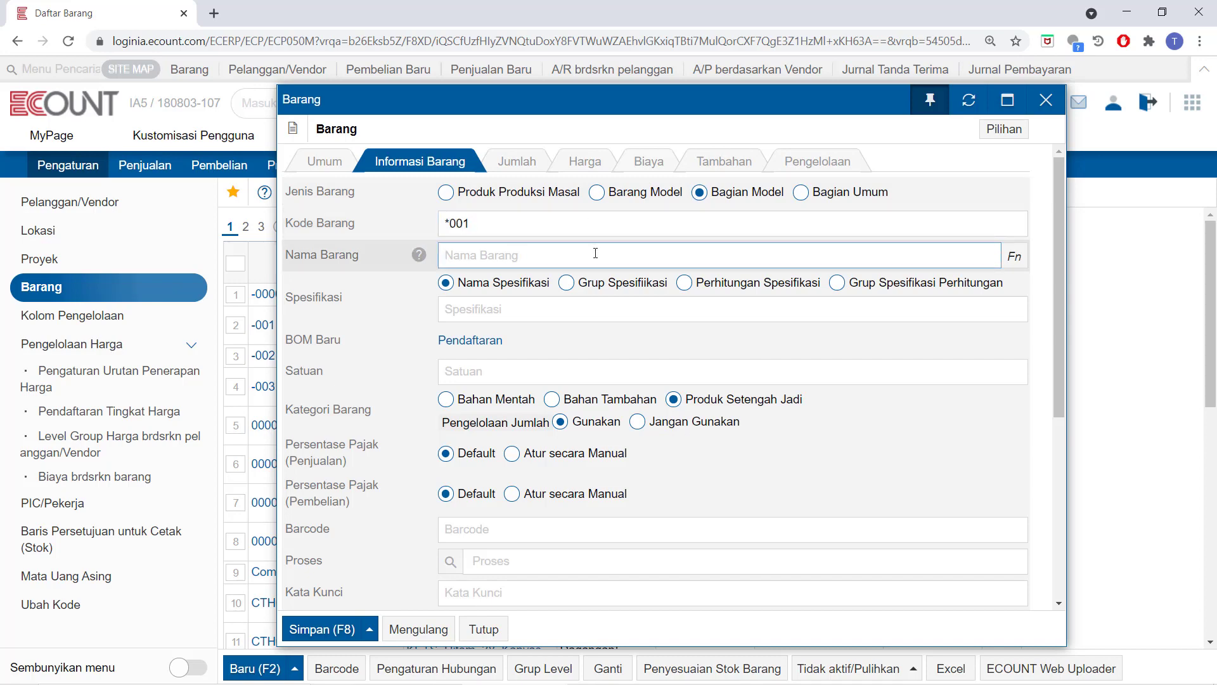
type("Label")
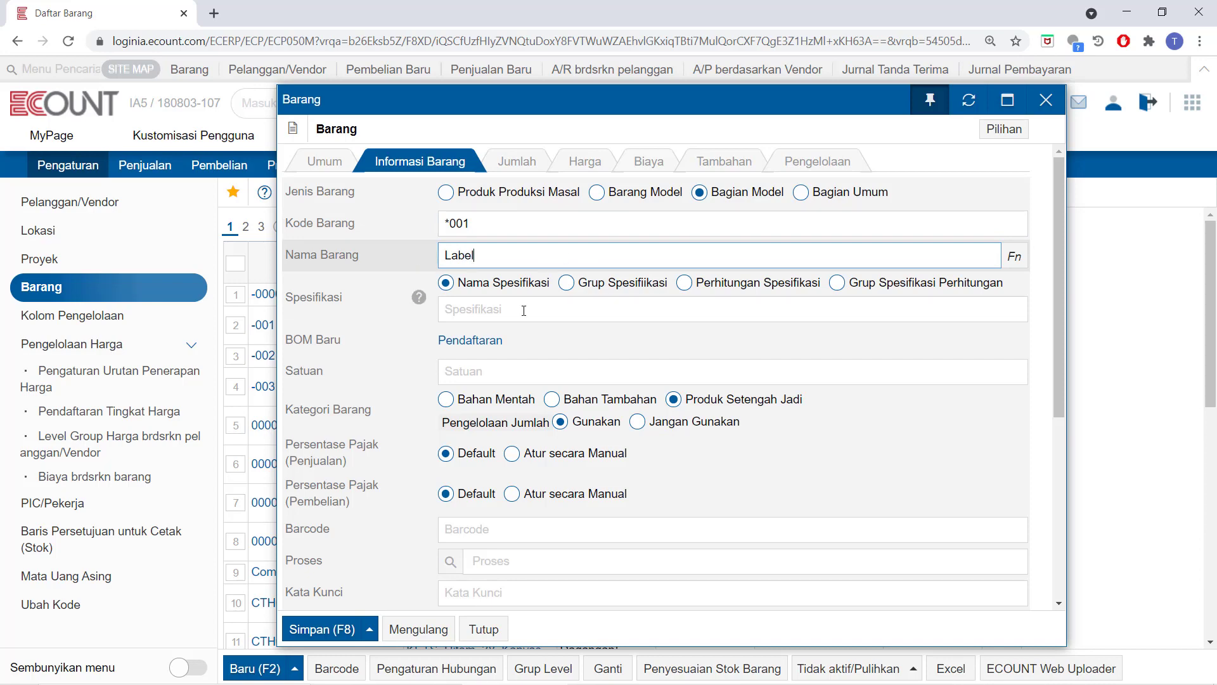
left_click(508, 367)
type("pcs")
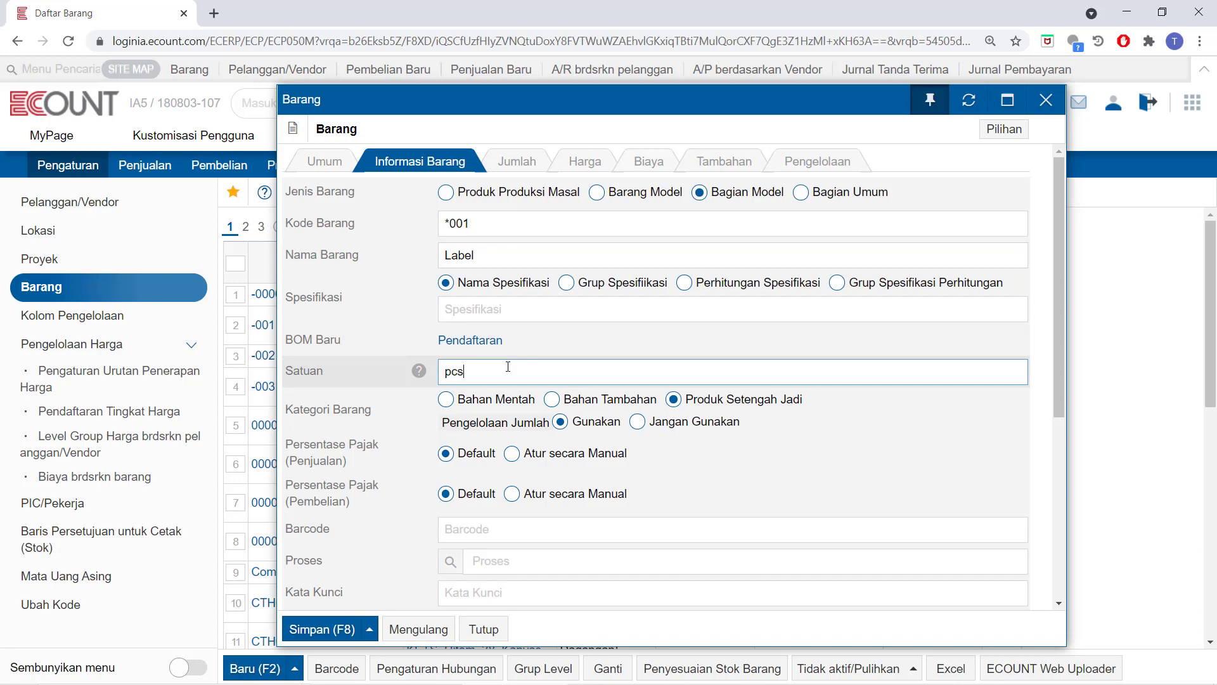
left_click(551, 399)
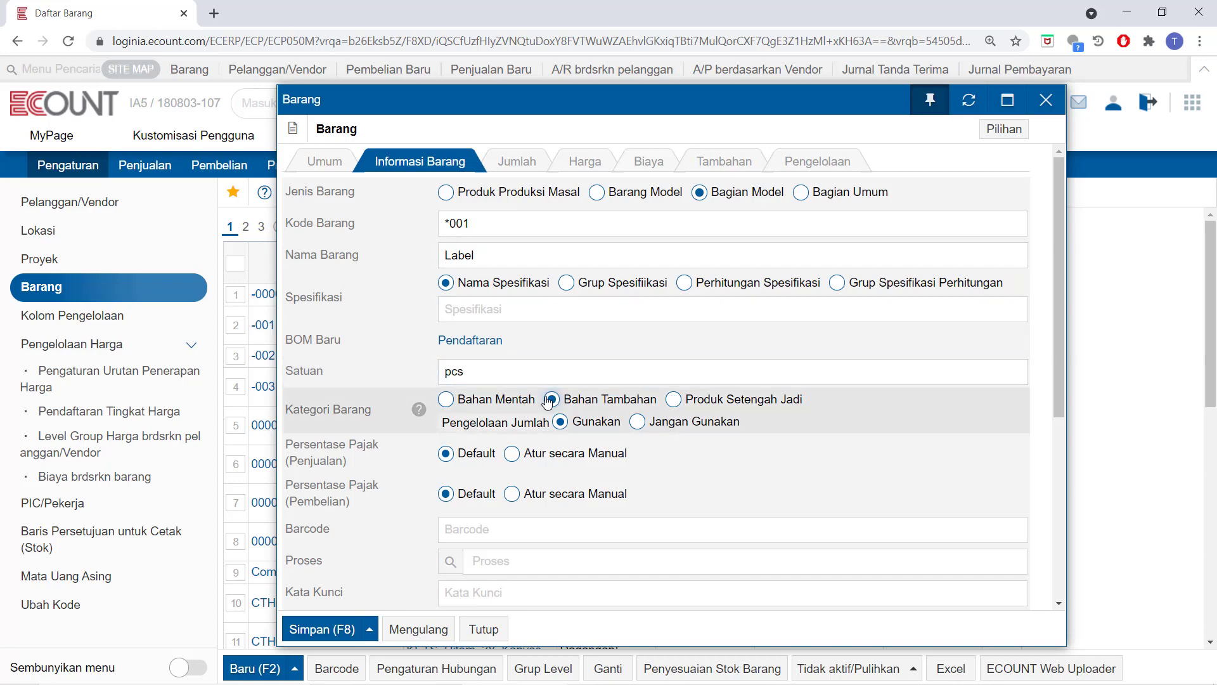
left_click(319, 627)
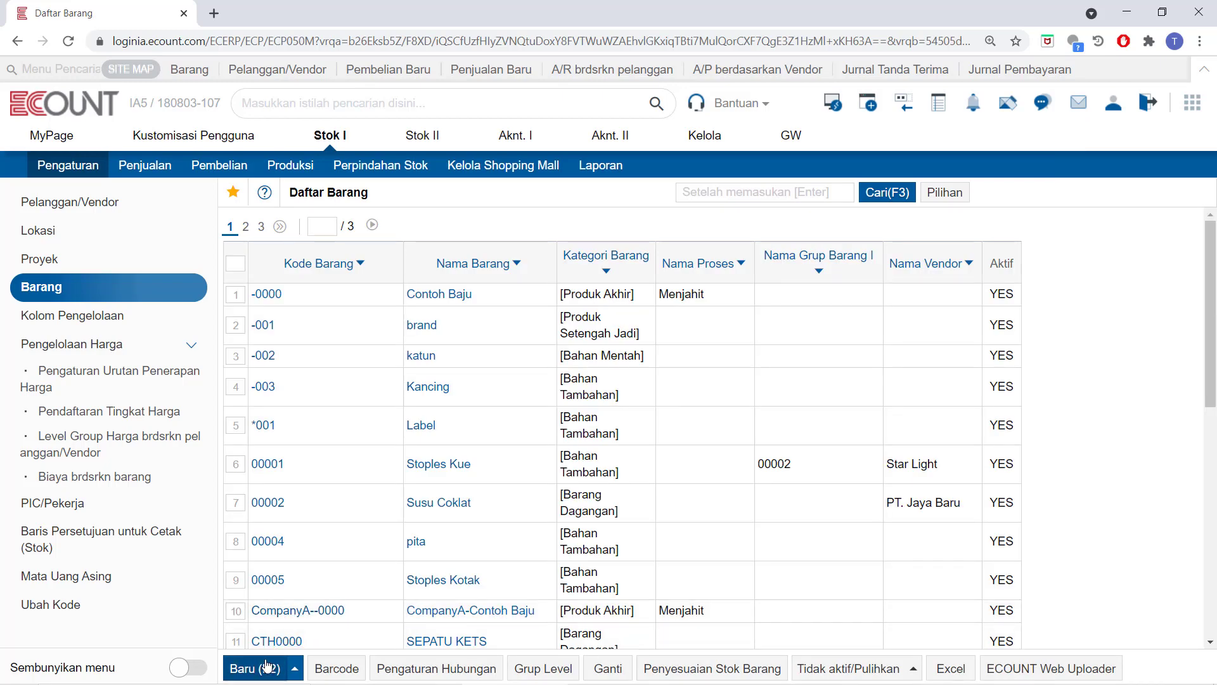
Start a new OEM item and set its item type to Bagian Umum
mouse_move(260, 668)
left_click(283, 636)
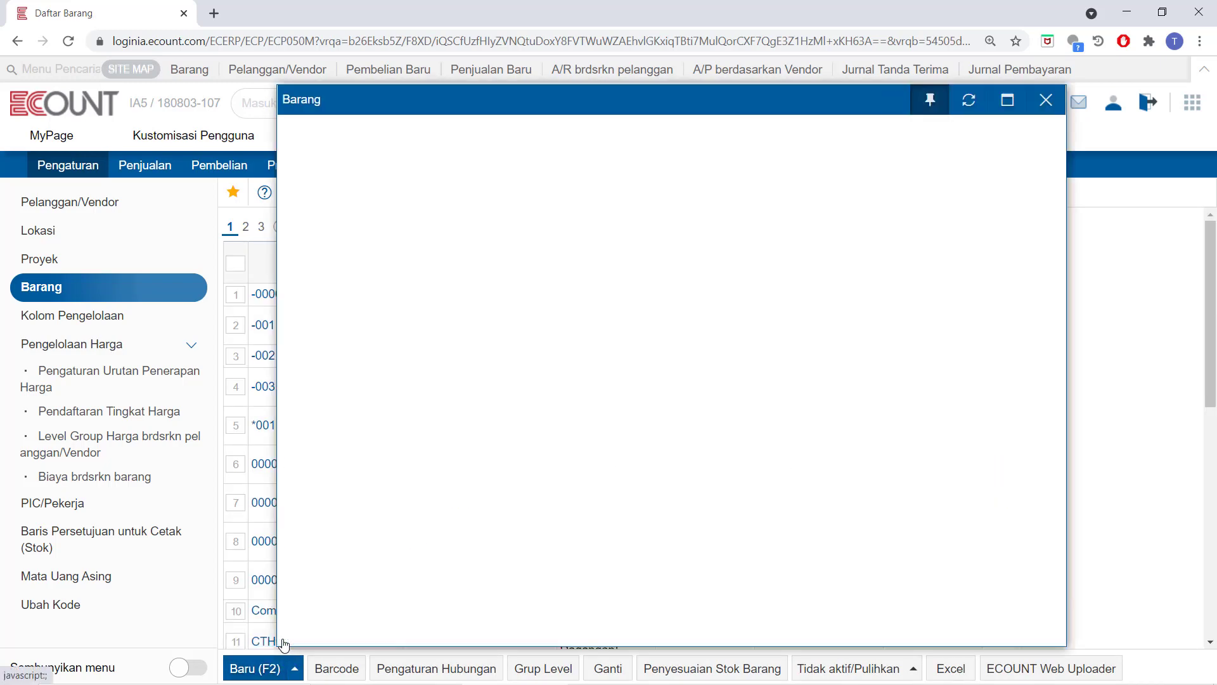
left_click(435, 161)
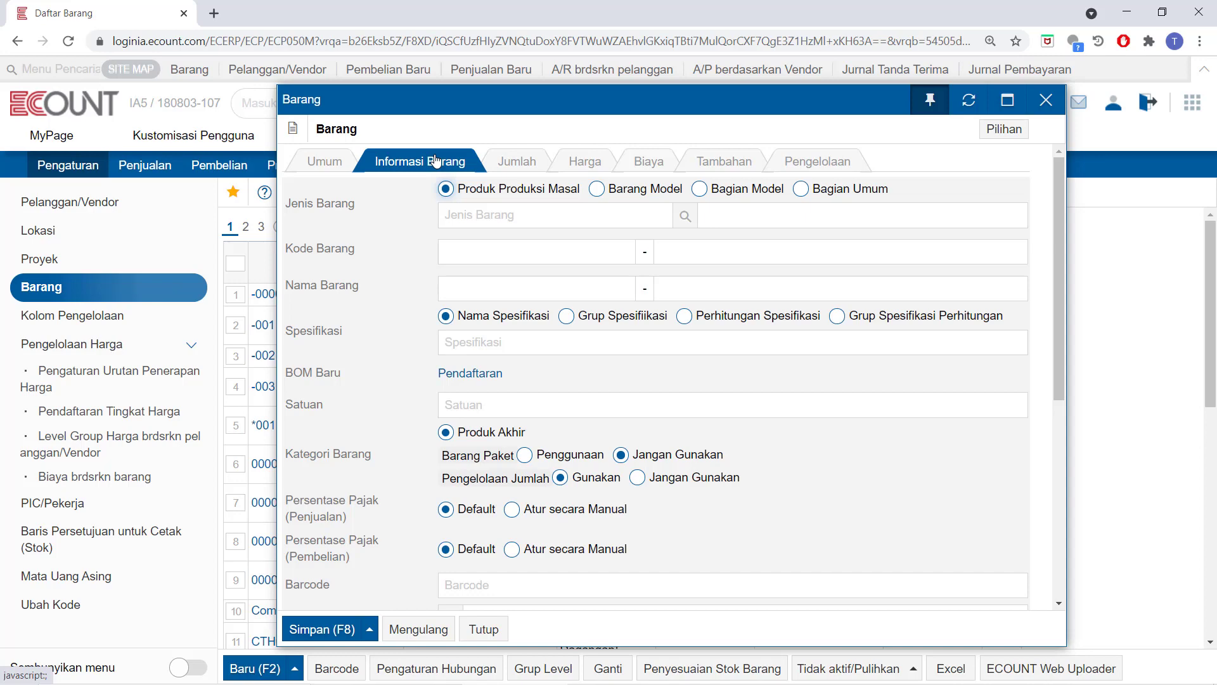
left_click(806, 191)
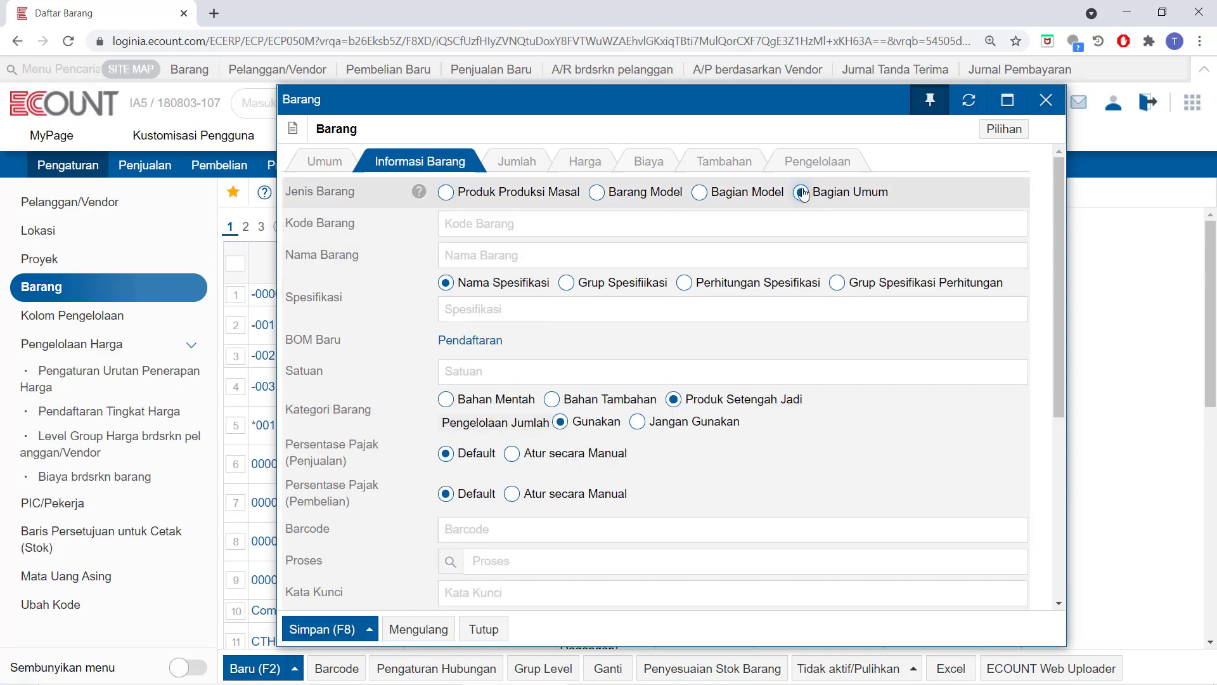
Give the new item code *002, name Bahan Kemeja, unit meter and category Bahan Mentah, and save it
left_click(610, 220)
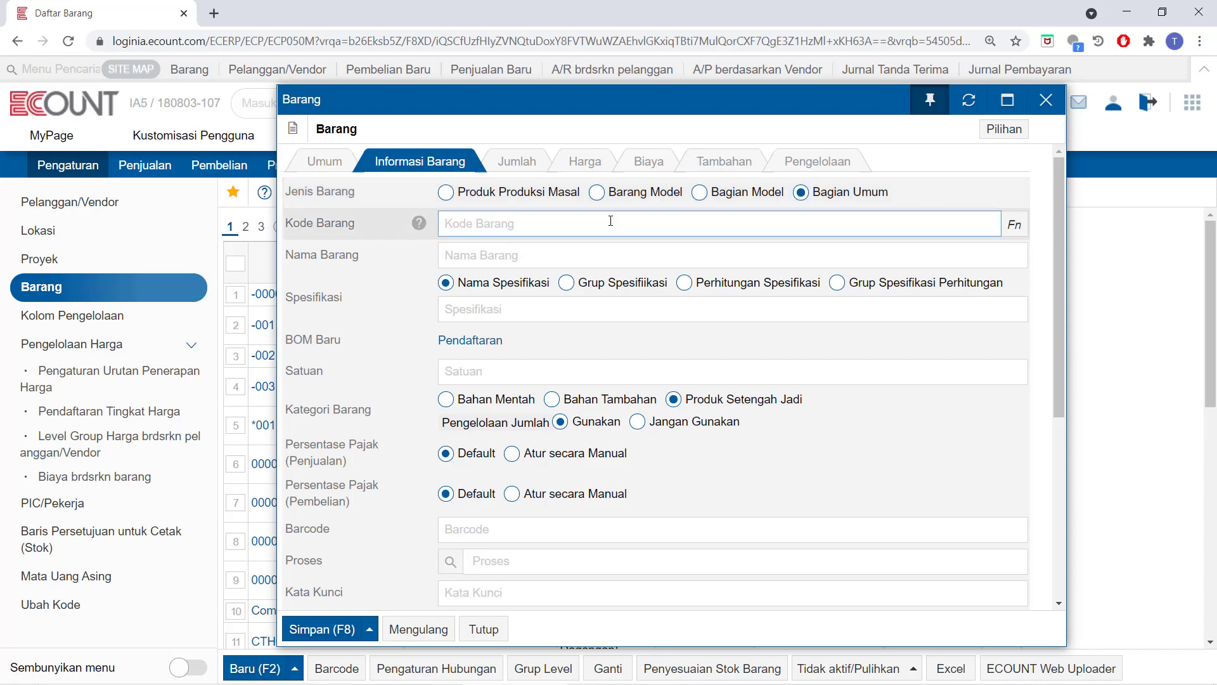
type("*002")
left_click(523, 255)
type("Bahan Kemeja")
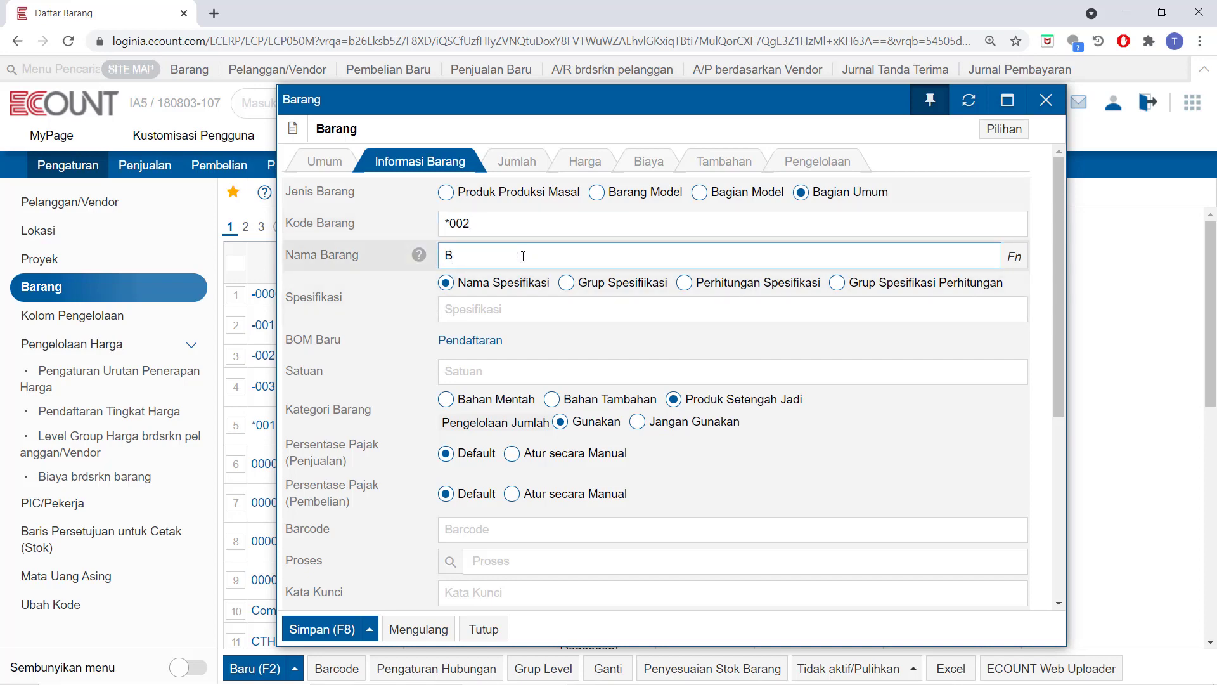
left_click(465, 374)
type("meter")
left_click(446, 399)
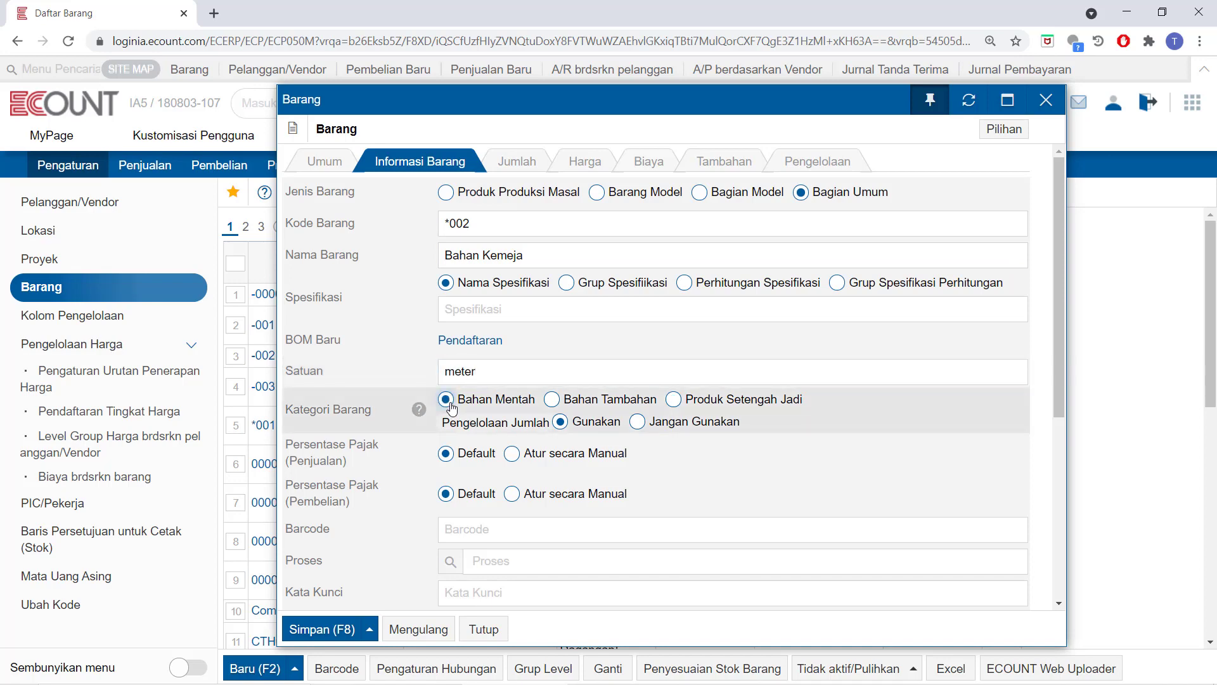
left_click(322, 642)
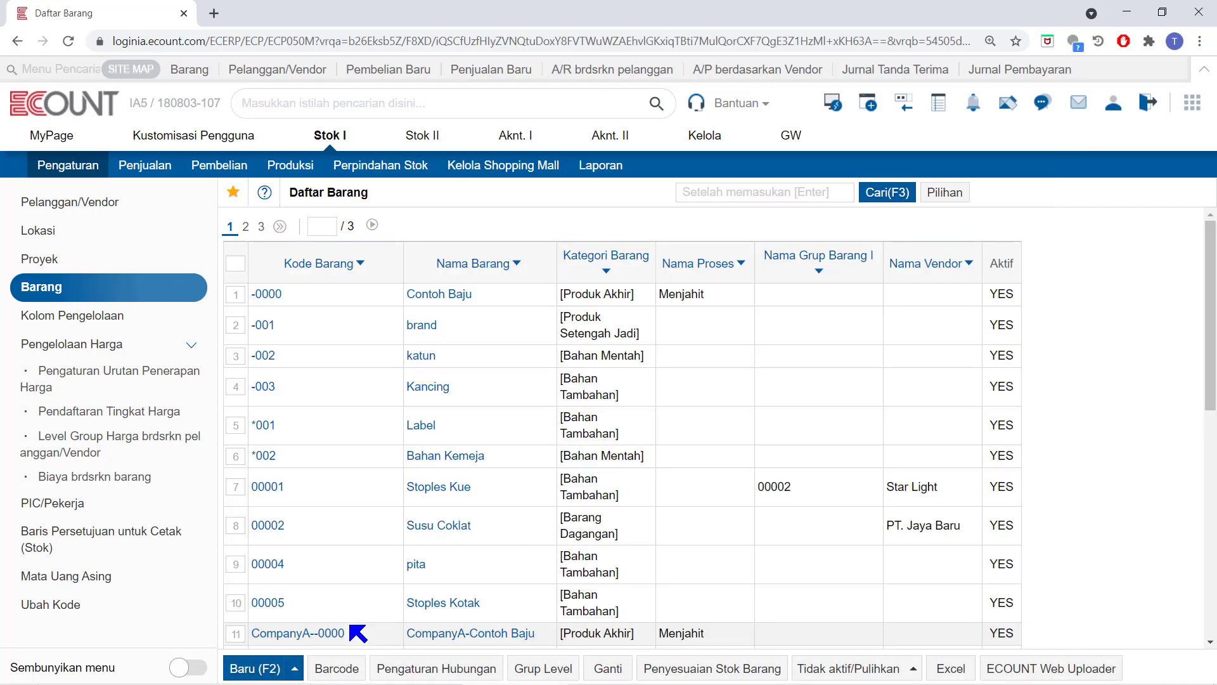
Open another new OEM item registration with item type Bagian Umum
left_click(285, 662)
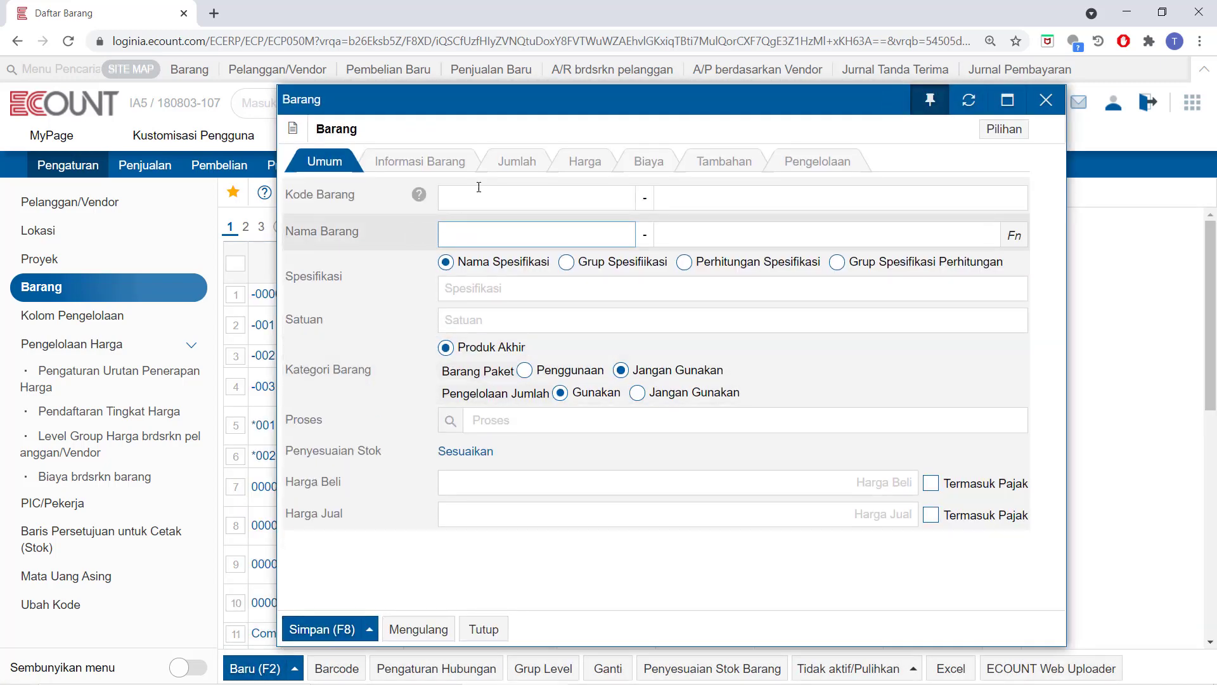
left_click(419, 161)
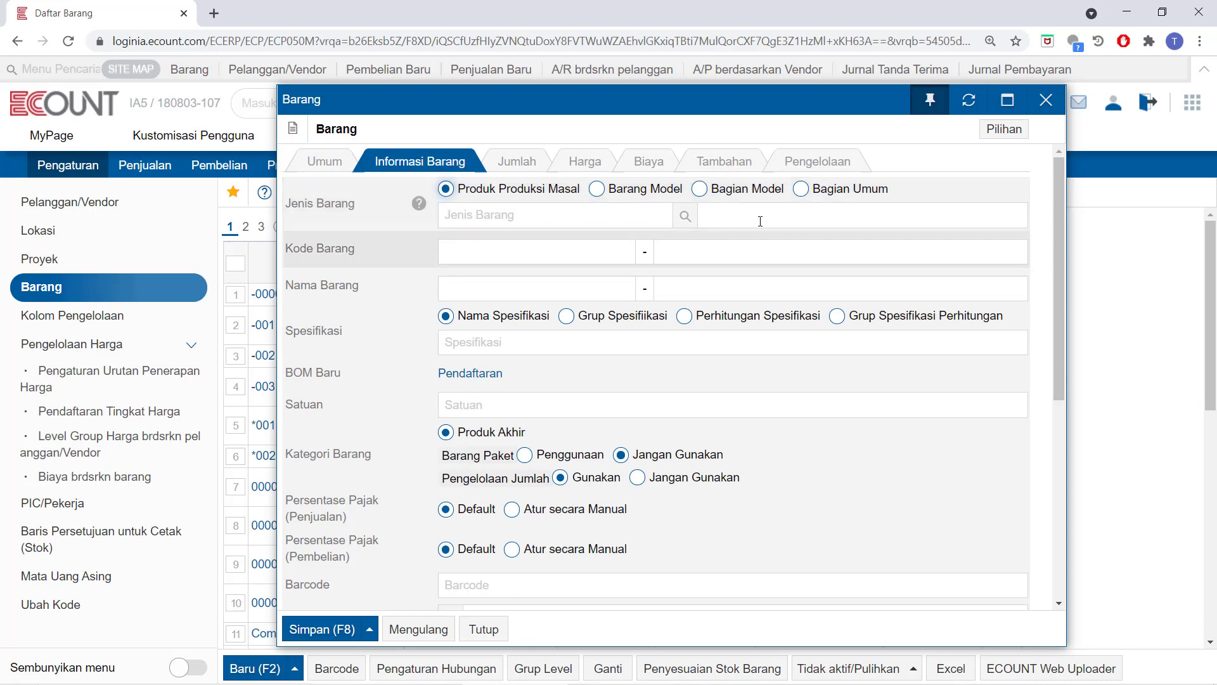
left_click(801, 191)
Give this item code *003, name Kancing, unit pcs and category Bahan Tambahan, and save it
left_click(587, 228)
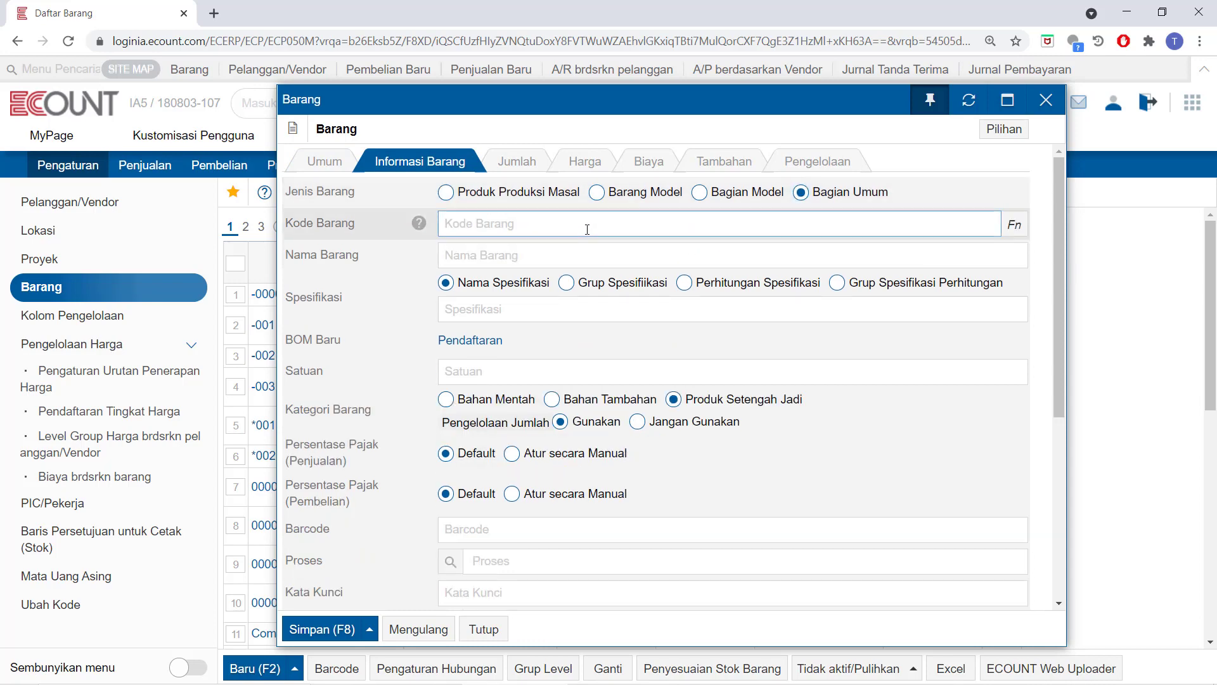
type("*003")
left_click(579, 251)
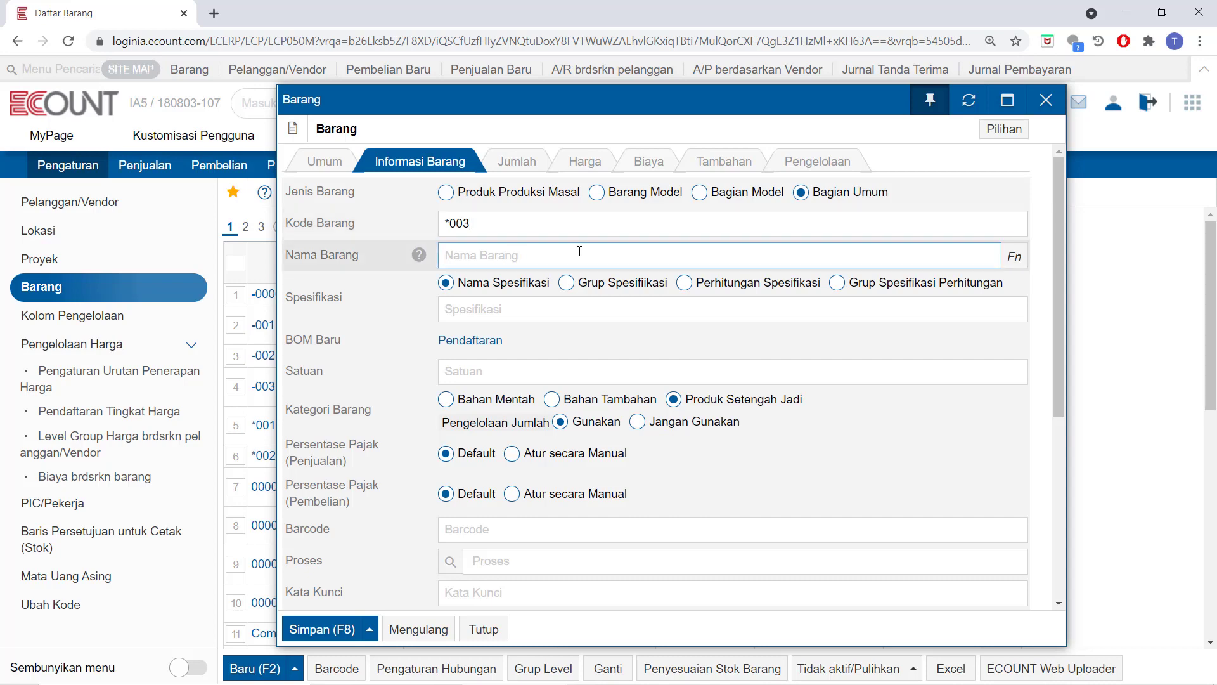
type("Kancing")
left_click(514, 371)
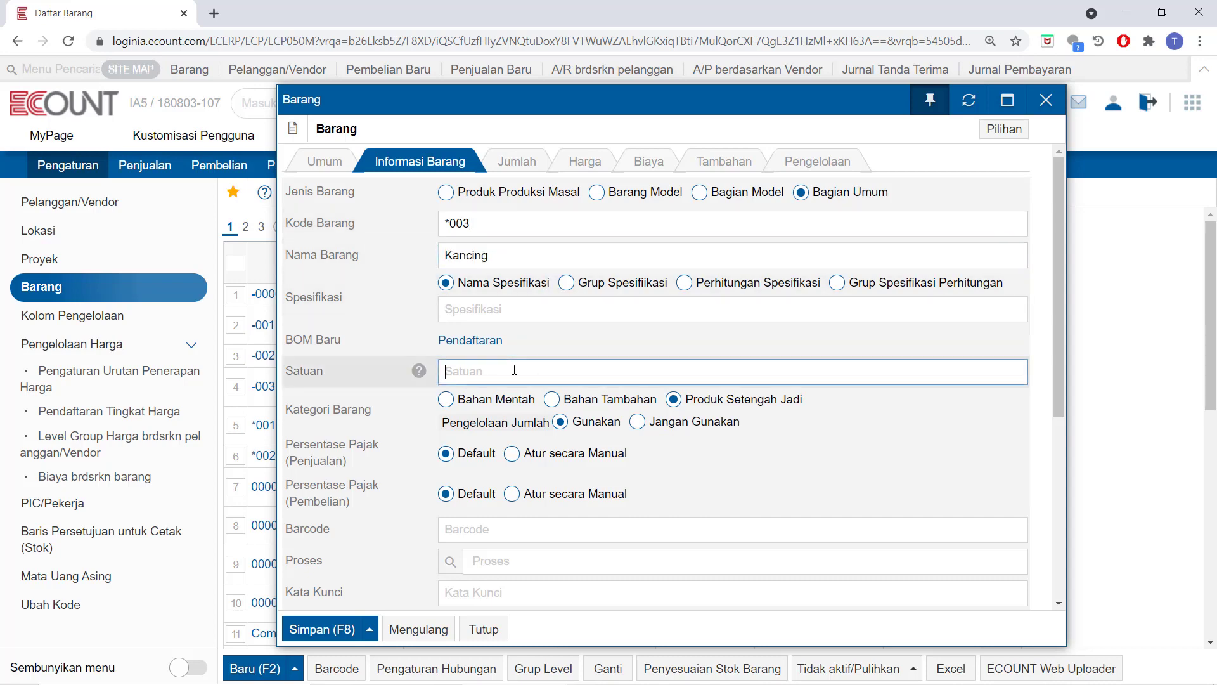
type("pcs")
left_click(551, 399)
left_click(314, 638)
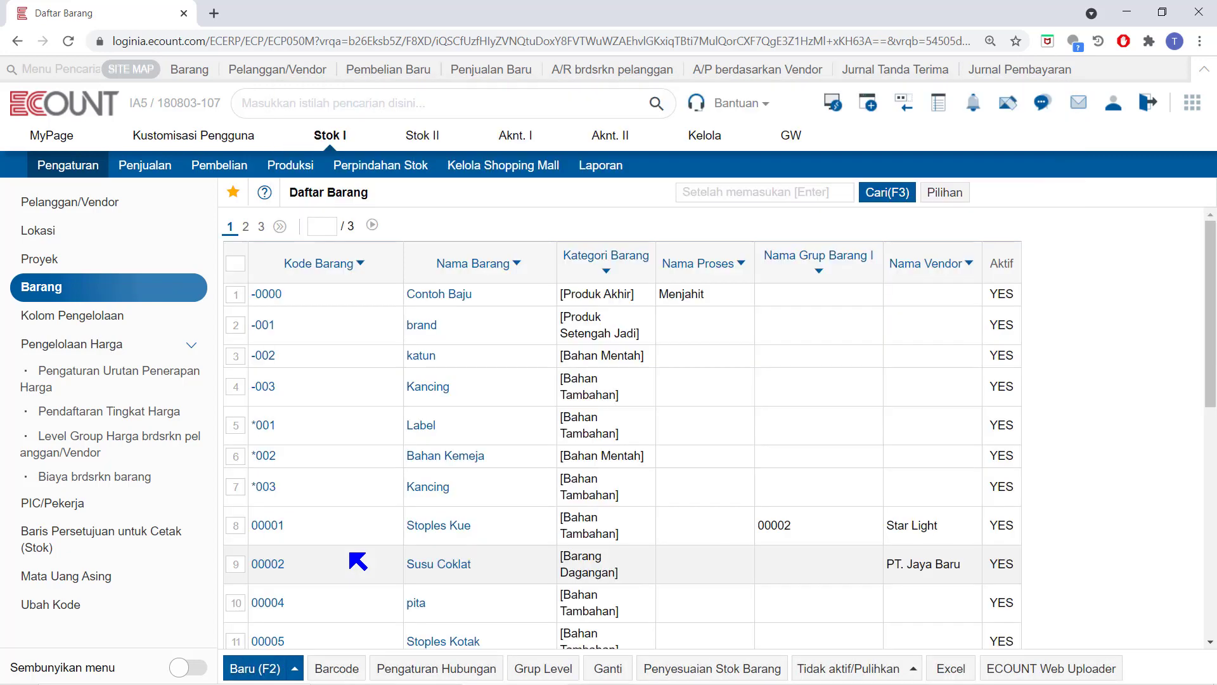
Start a new OEM item of type Barang Model and set its process to Menjahit
left_click(295, 665)
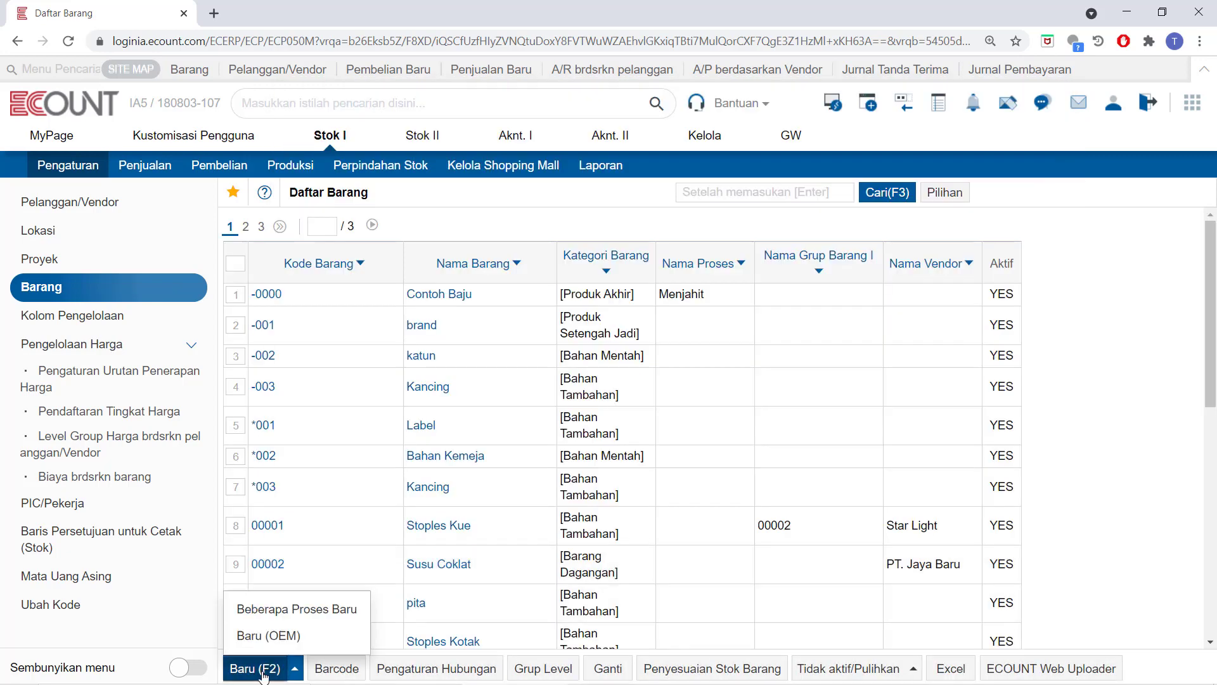
left_click(300, 640)
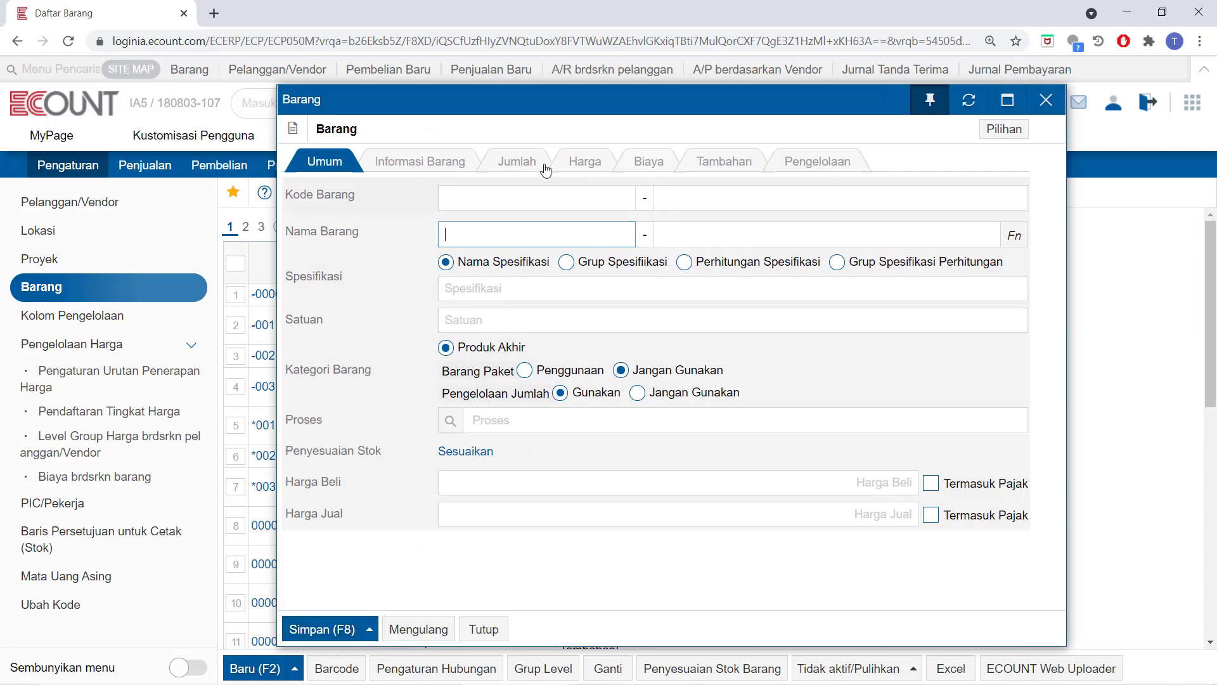
left_click(419, 163)
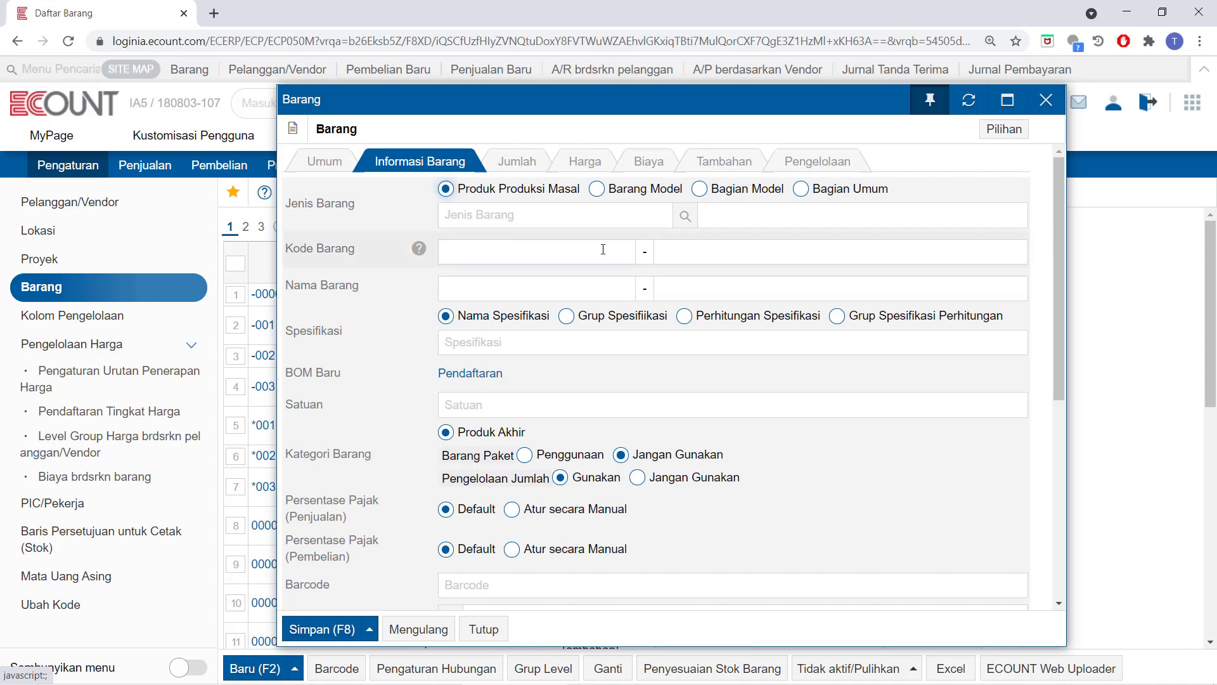
left_click(597, 188)
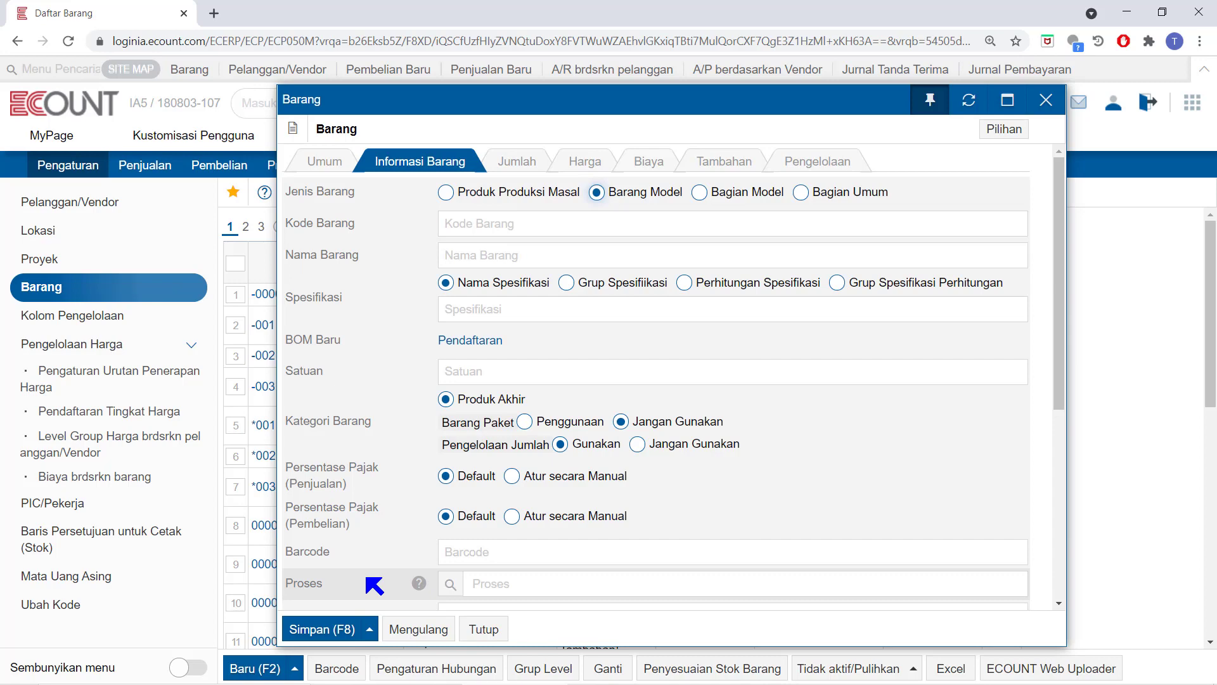
left_click(479, 586)
type("menj")
key("Return")
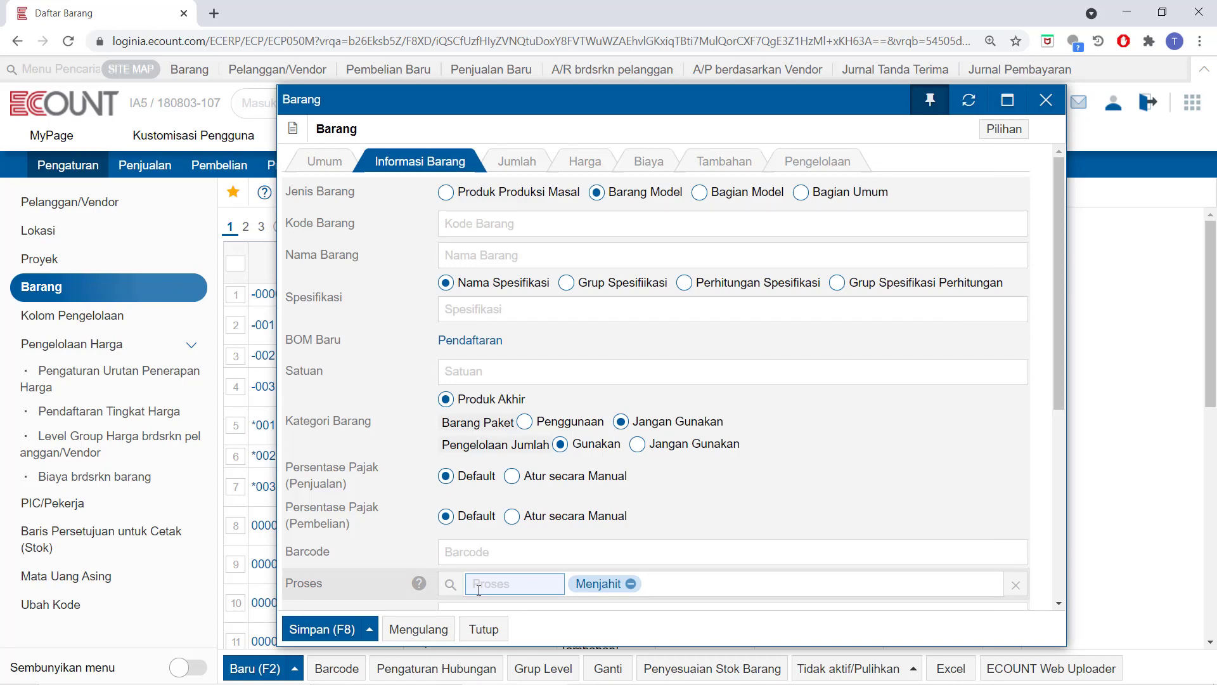
Enter item code *00001 and item name Kemeja for the Barang Model item
left_click(660, 235)
type("*")
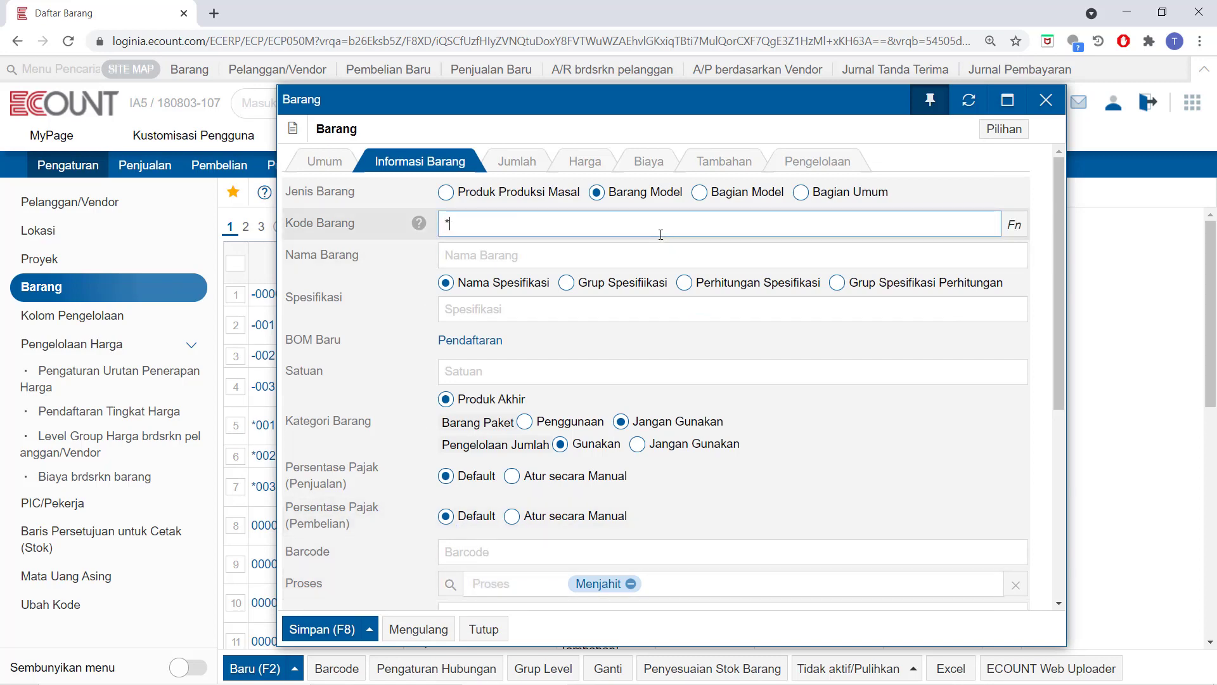
type("00001")
left_click(653, 253)
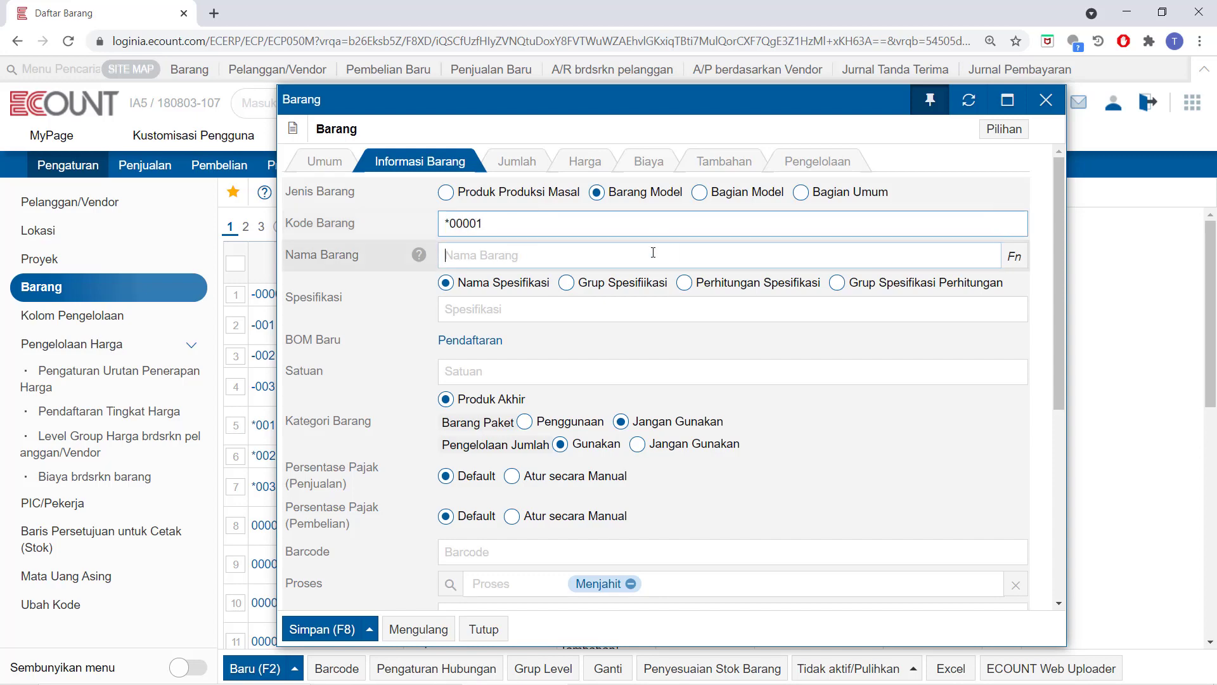
type("Kemeja")
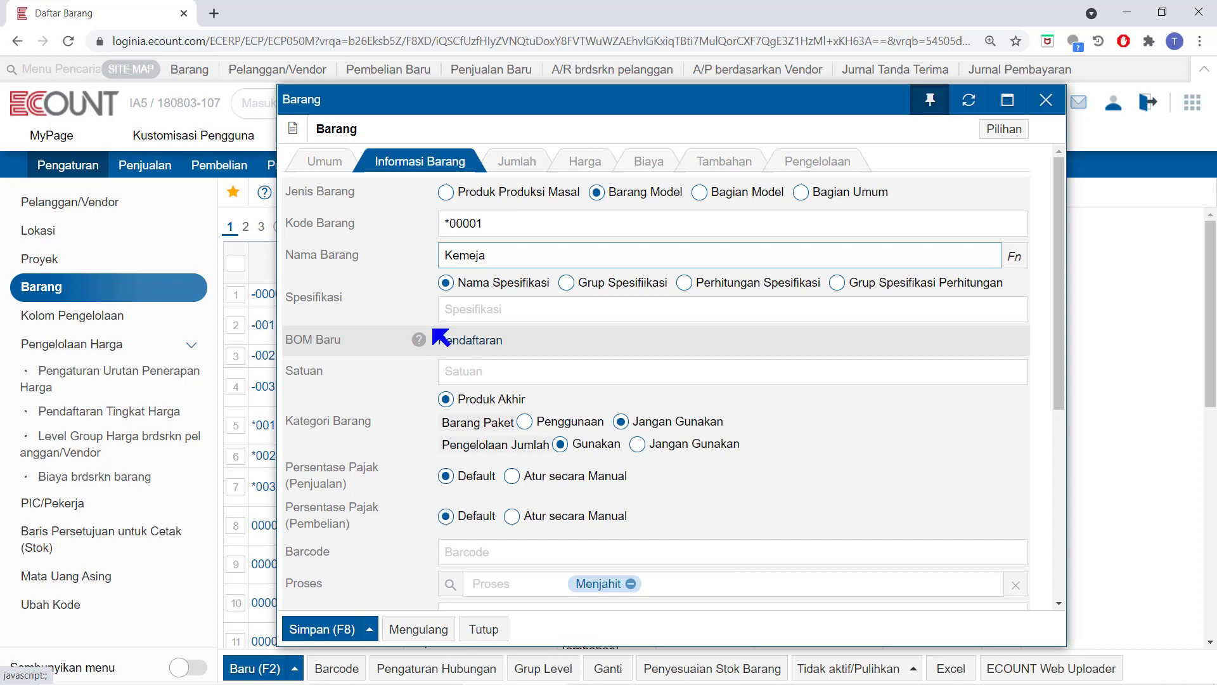
Begin registering a new BOM for Kemeja and add Bahan Kemeja (*002) as the first component
left_click(461, 342)
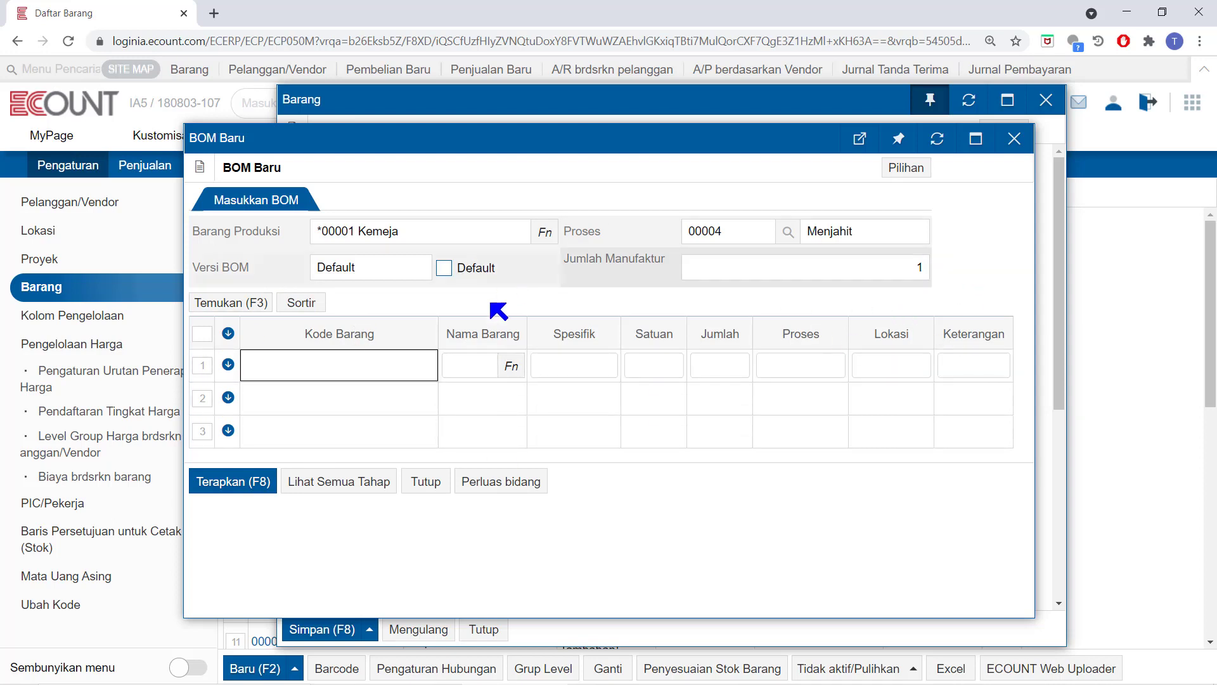
type("bahan")
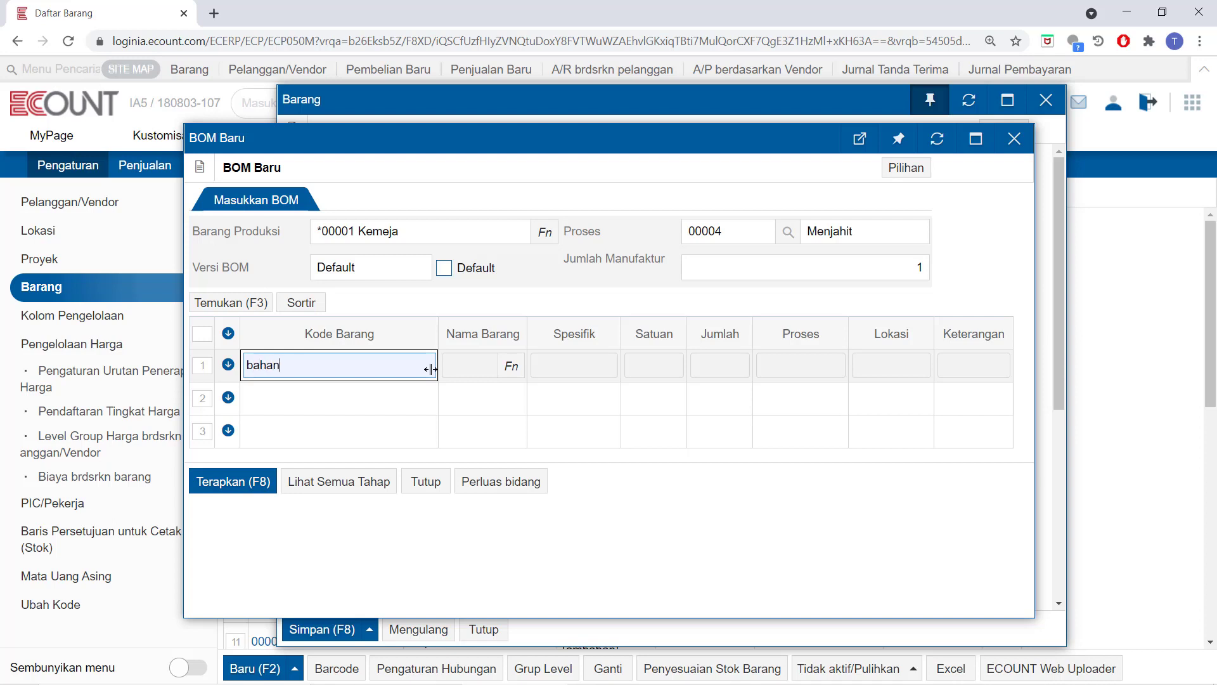
key("Return")
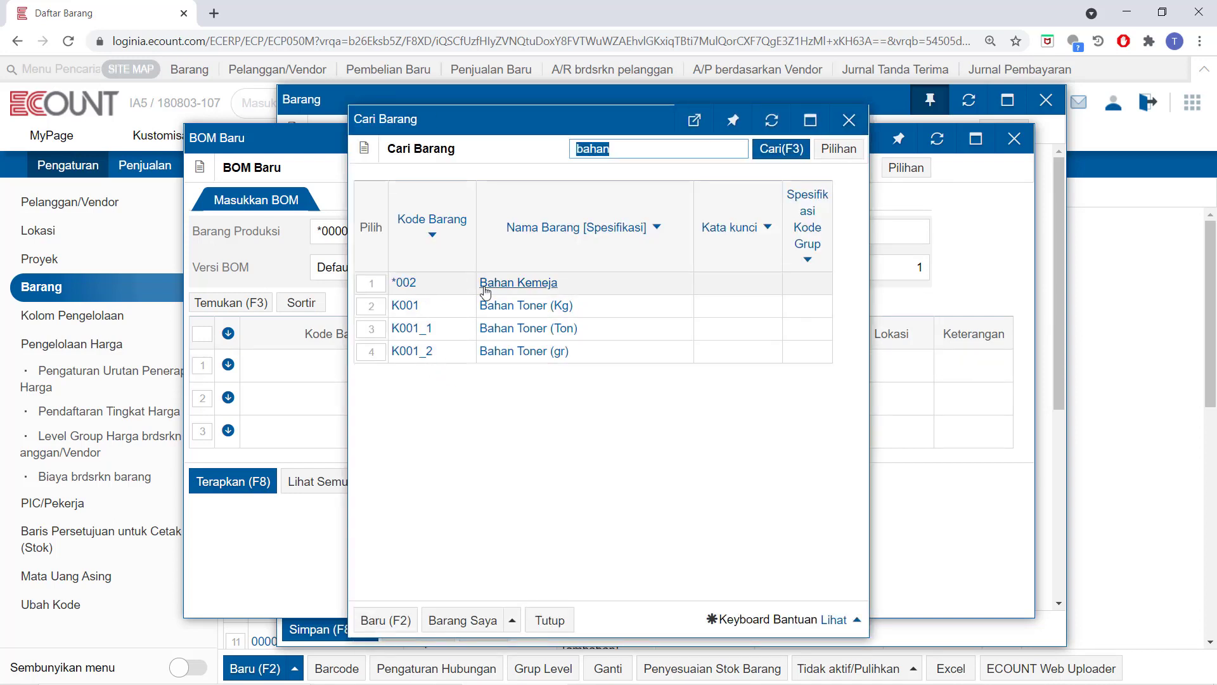
left_click(486, 283)
Add items *003 (Kancing) and *001 (Label) as the second and third BOM components
left_click(306, 402)
type("*003")
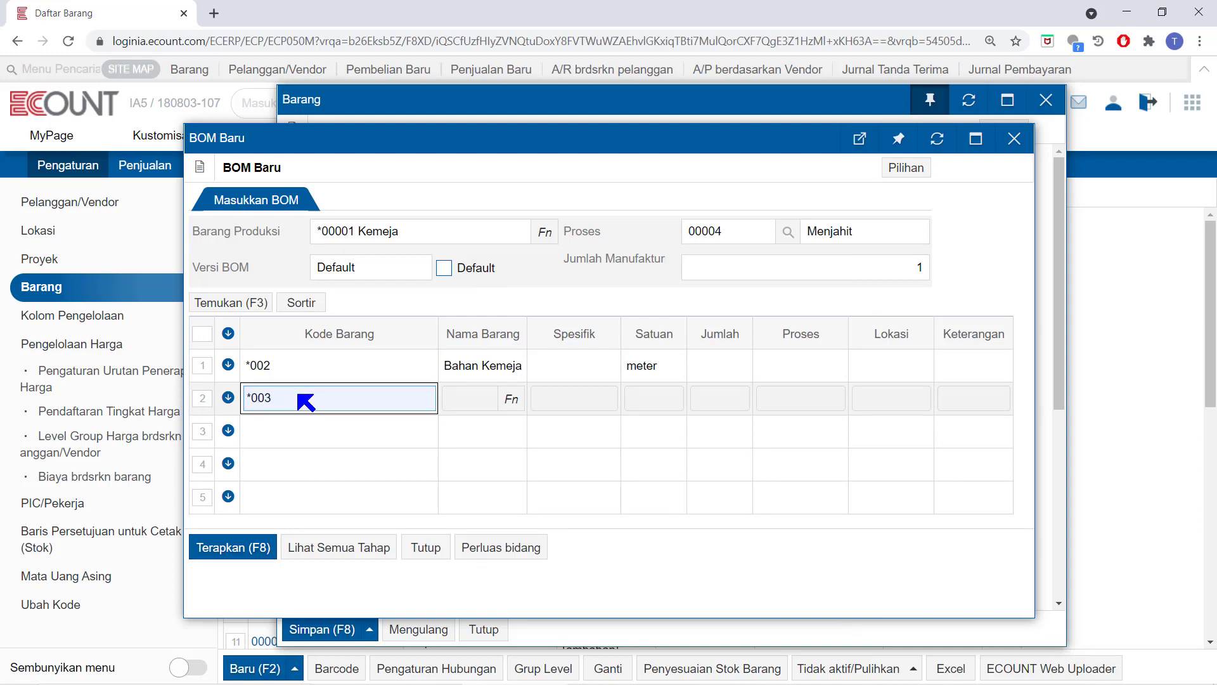
key("Return")
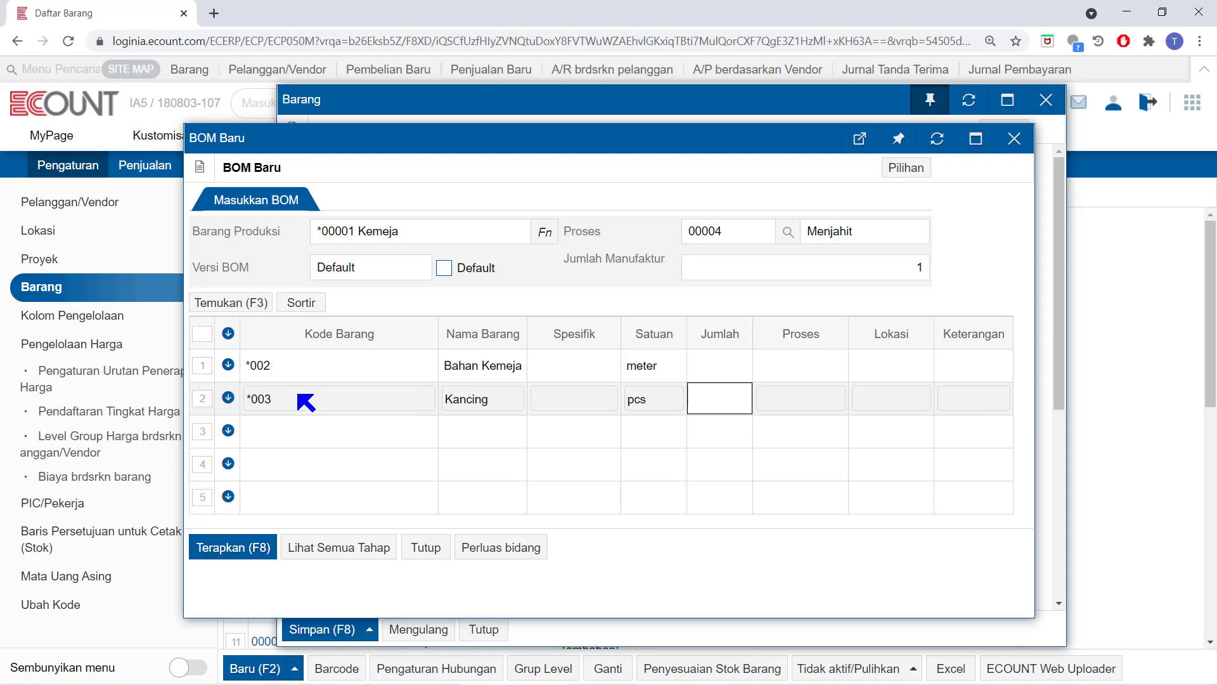
left_click(280, 441)
type("*001")
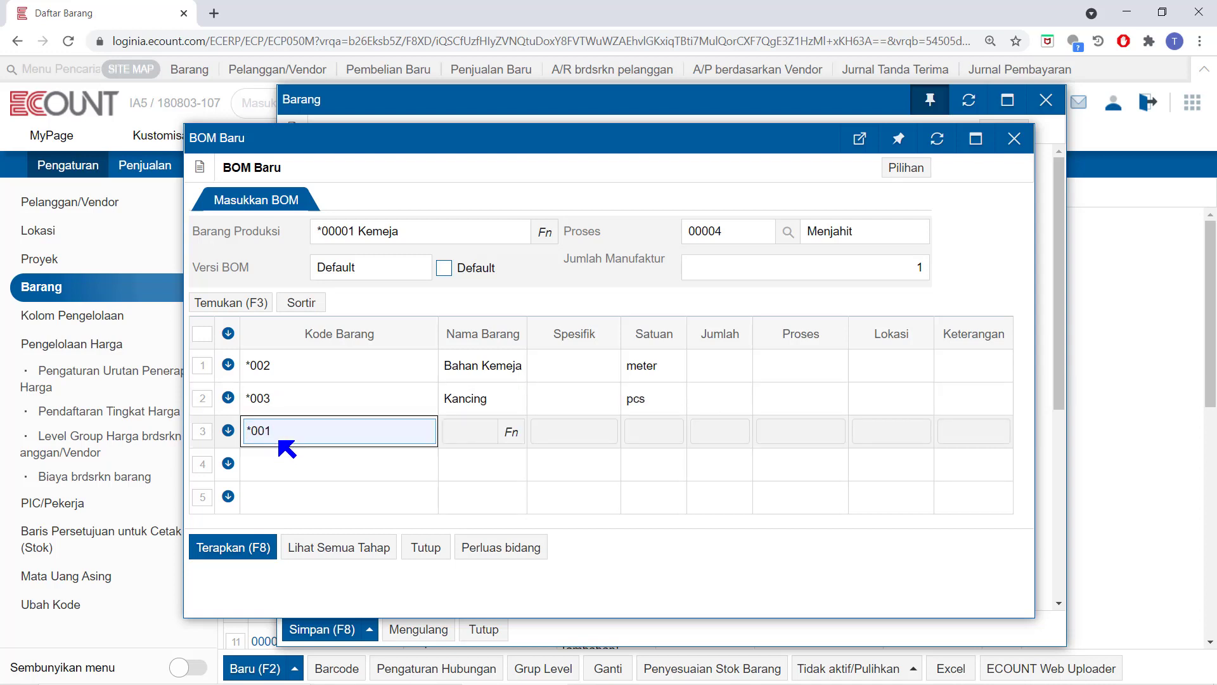
key("Return")
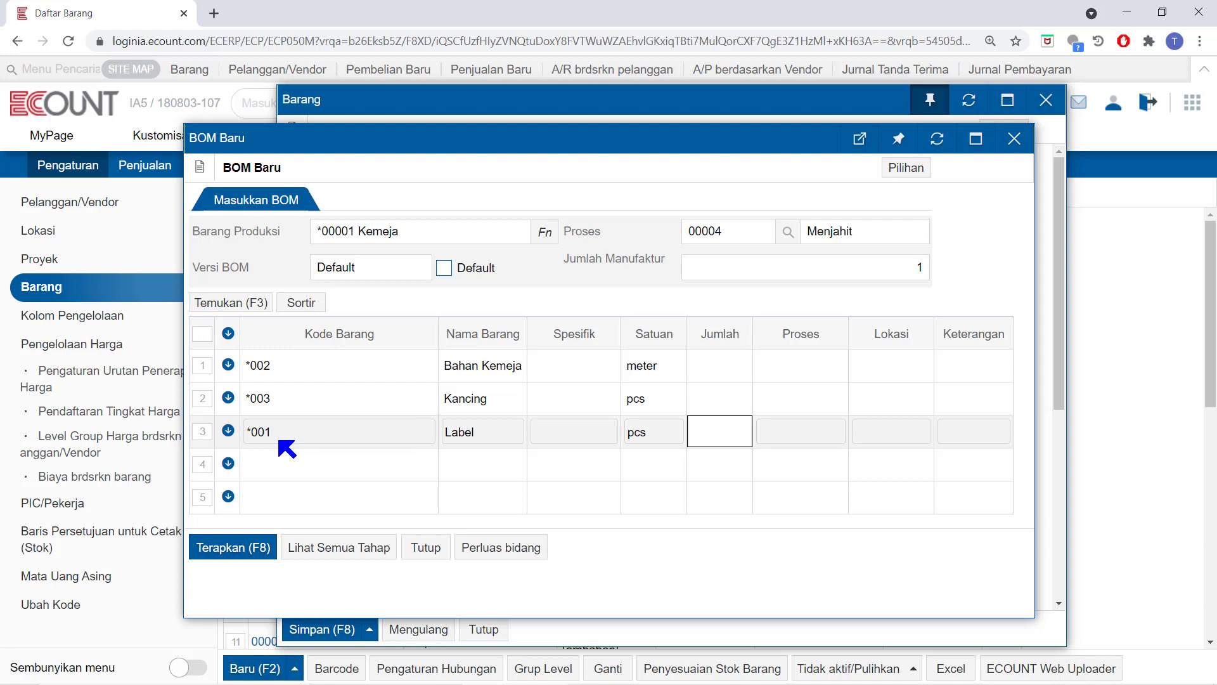
Set the BOM quantities to 2 for Bahan Kemeja, 10 for Kancing and 1 for Label, and apply the BOM
left_click(718, 367)
type("2")
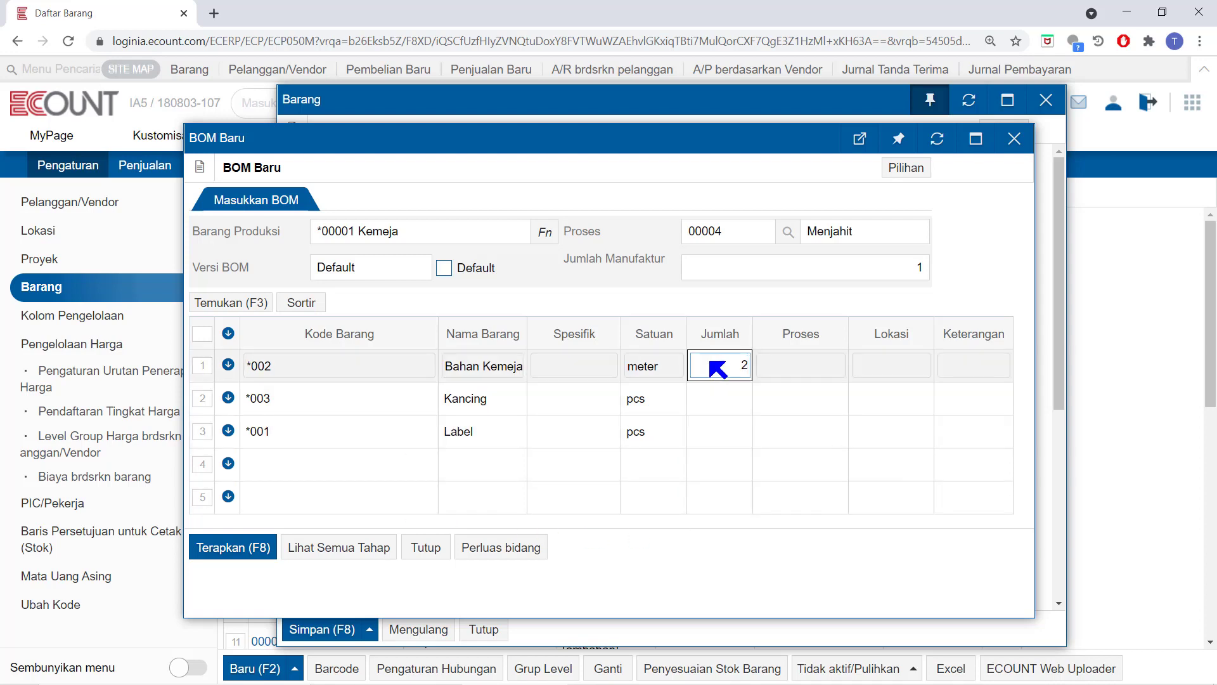
left_click(707, 401)
type("10")
left_click(725, 427)
type("1")
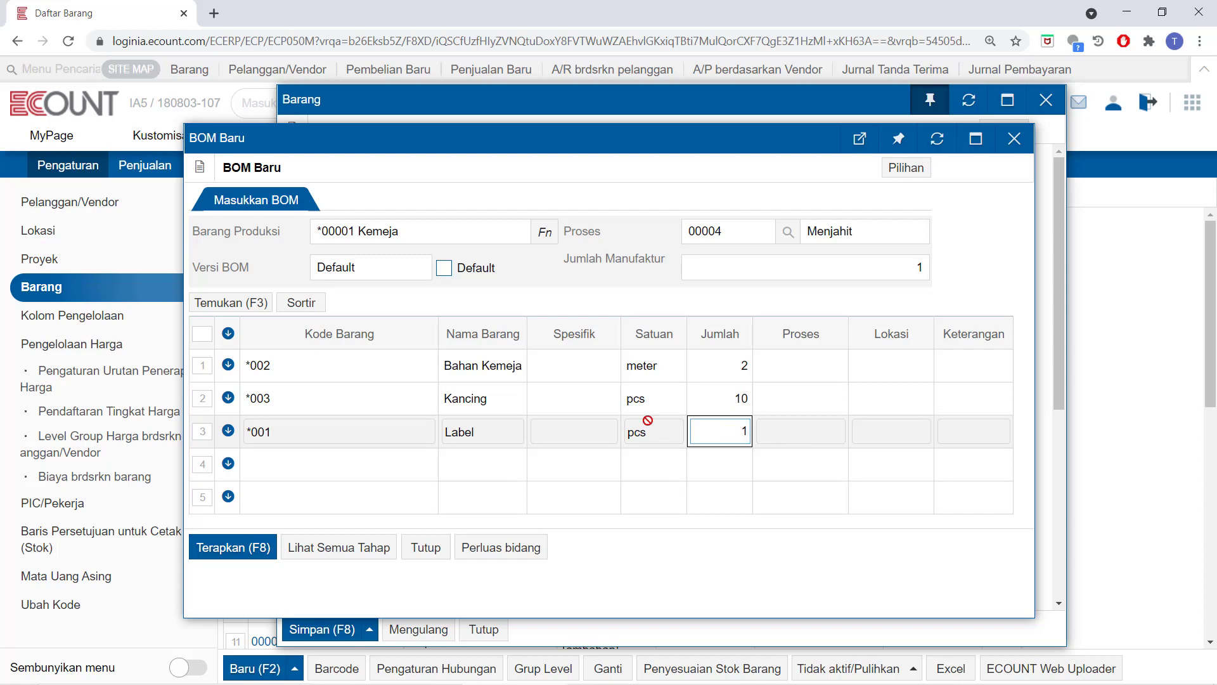
left_click(223, 551)
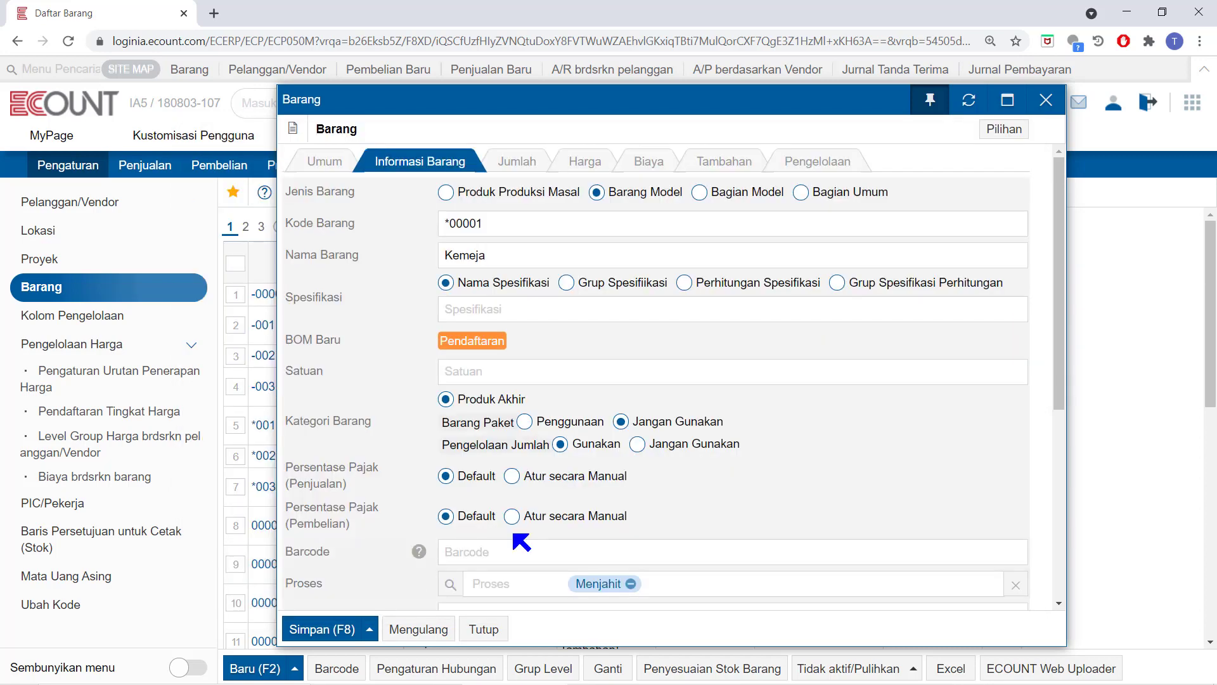
Set the Kemeja model item's unit to setel and save the item
left_click(548, 379)
type("setel")
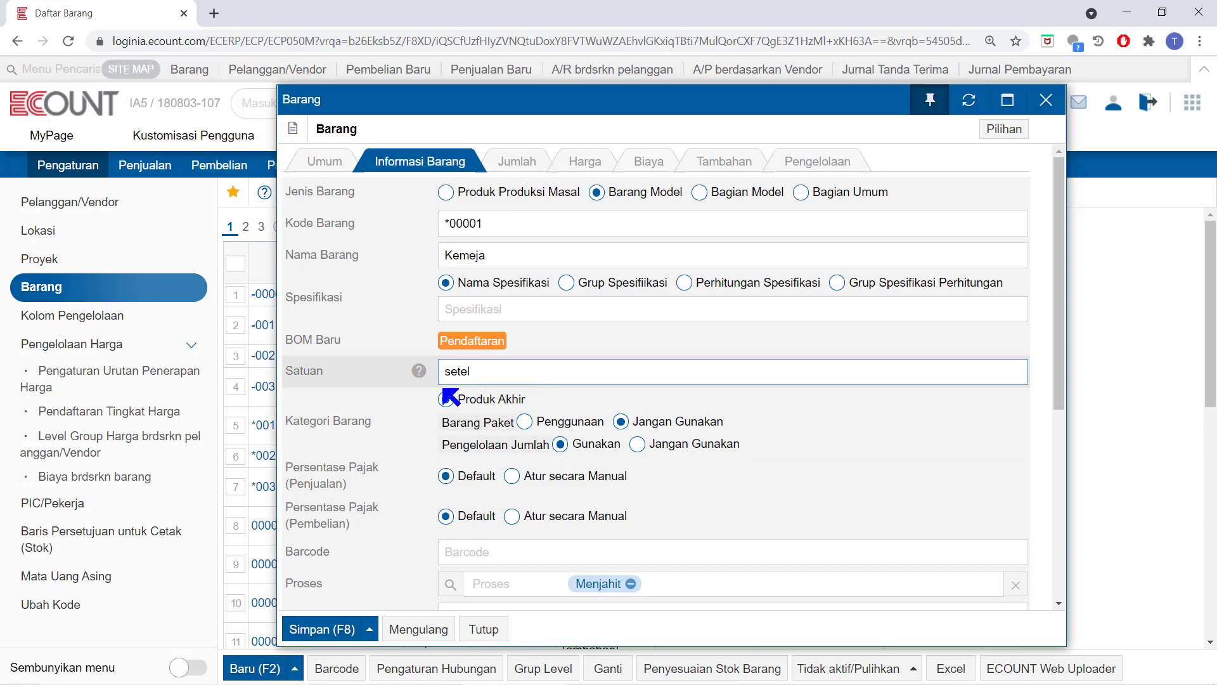
left_click(319, 631)
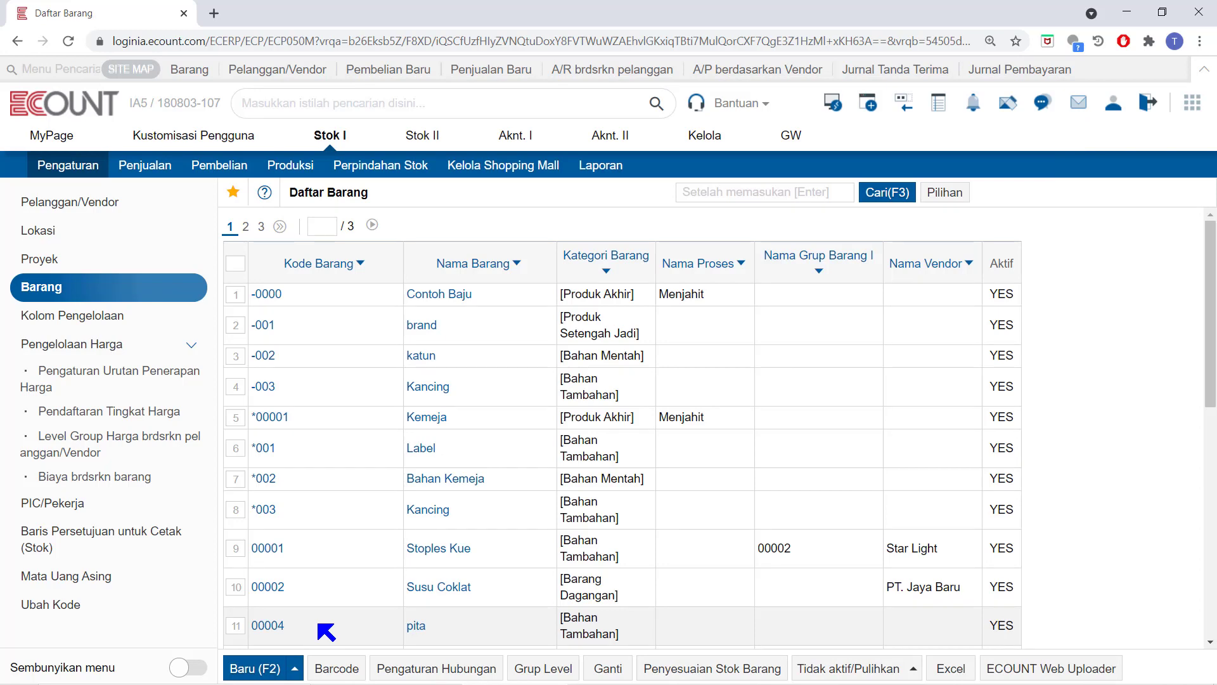
Start a new OEM item of type Produk Produksi Masal based on the Kemeja model
left_click(295, 668)
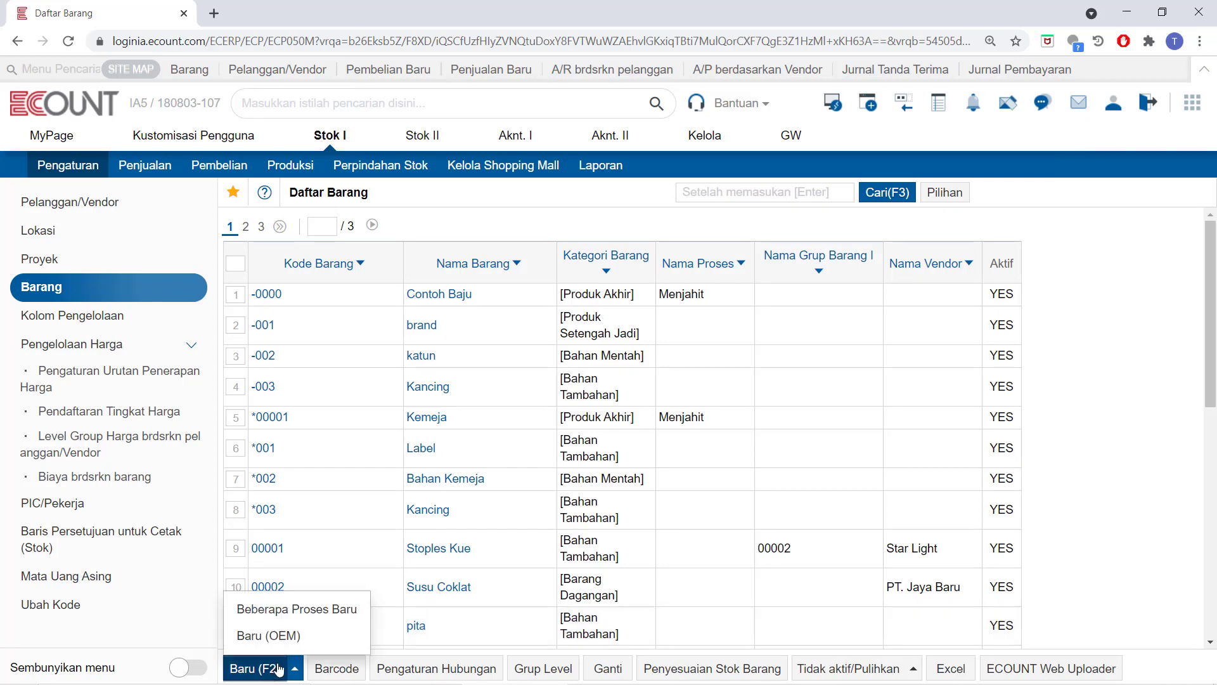
left_click(294, 645)
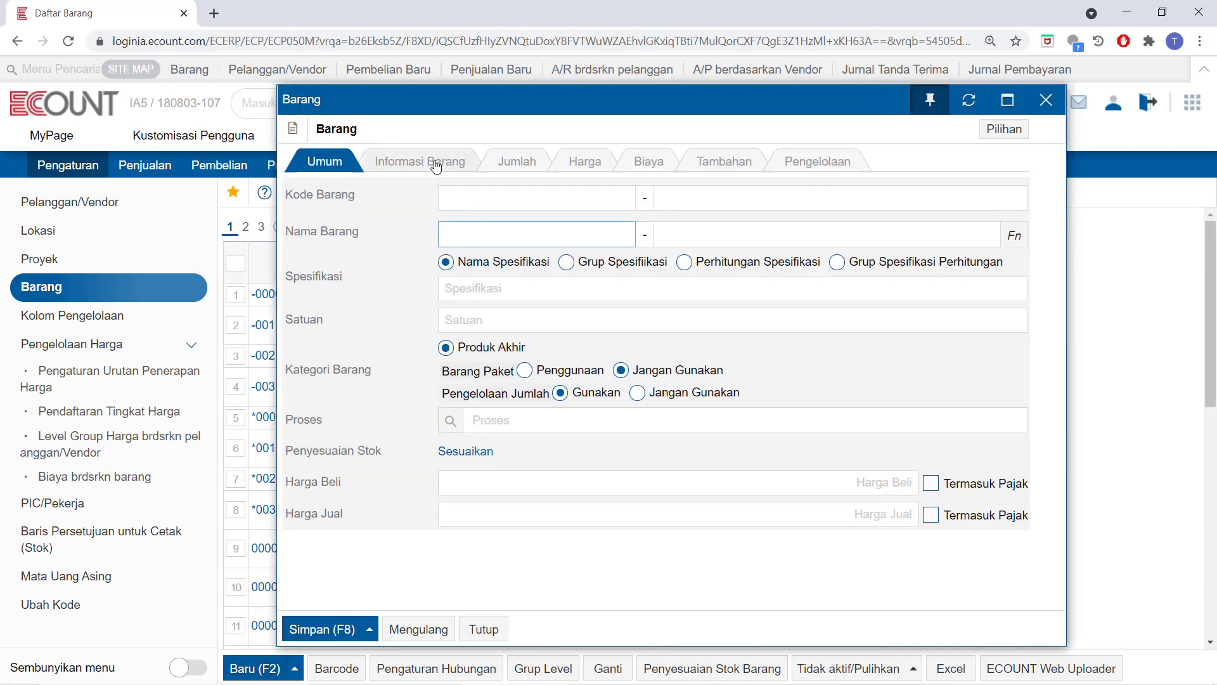
left_click(433, 164)
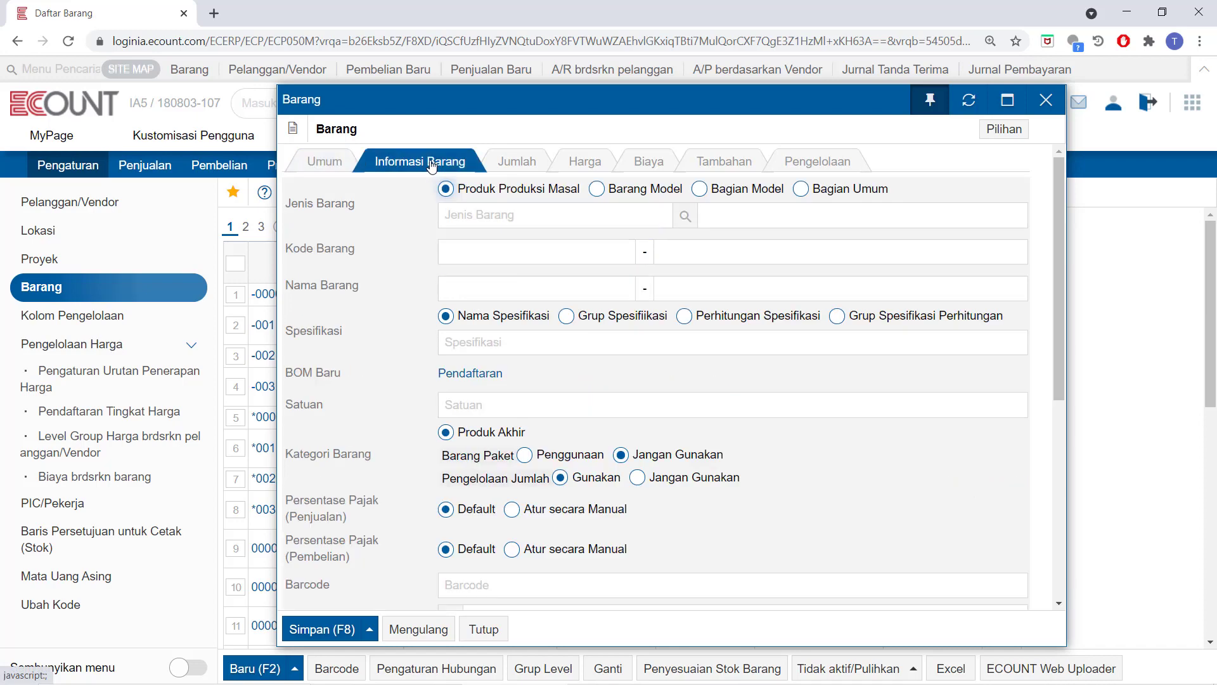
left_click(511, 210)
type("k")
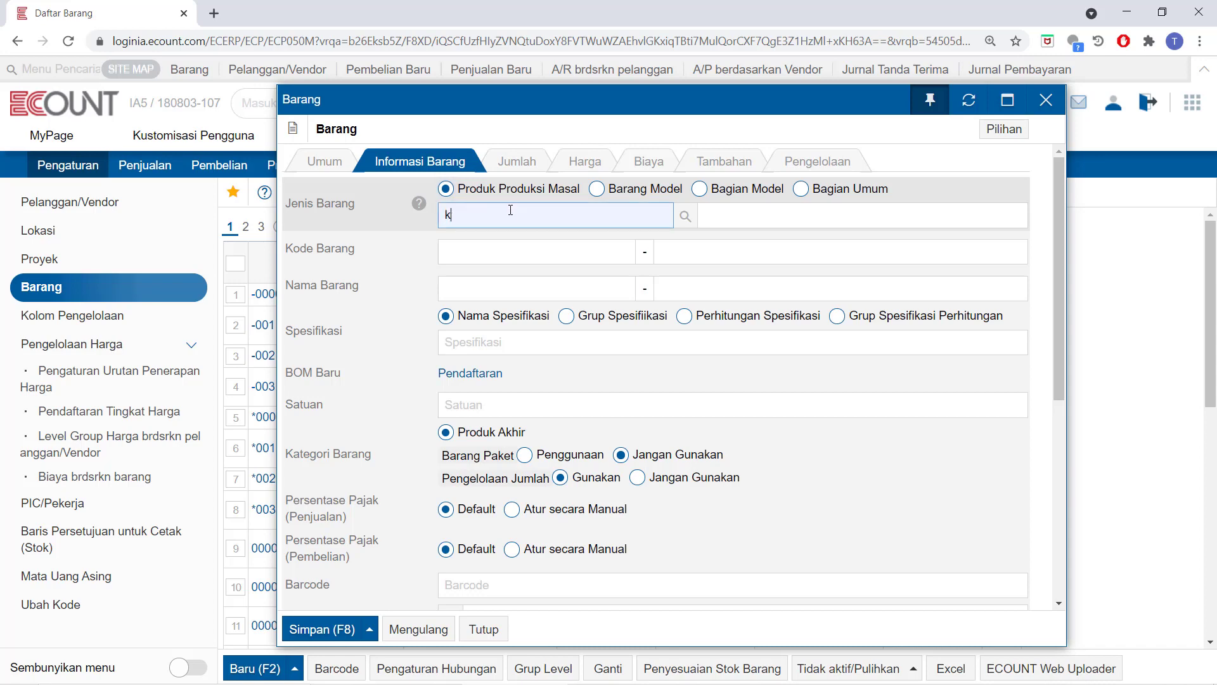
type("emeja")
key("Return")
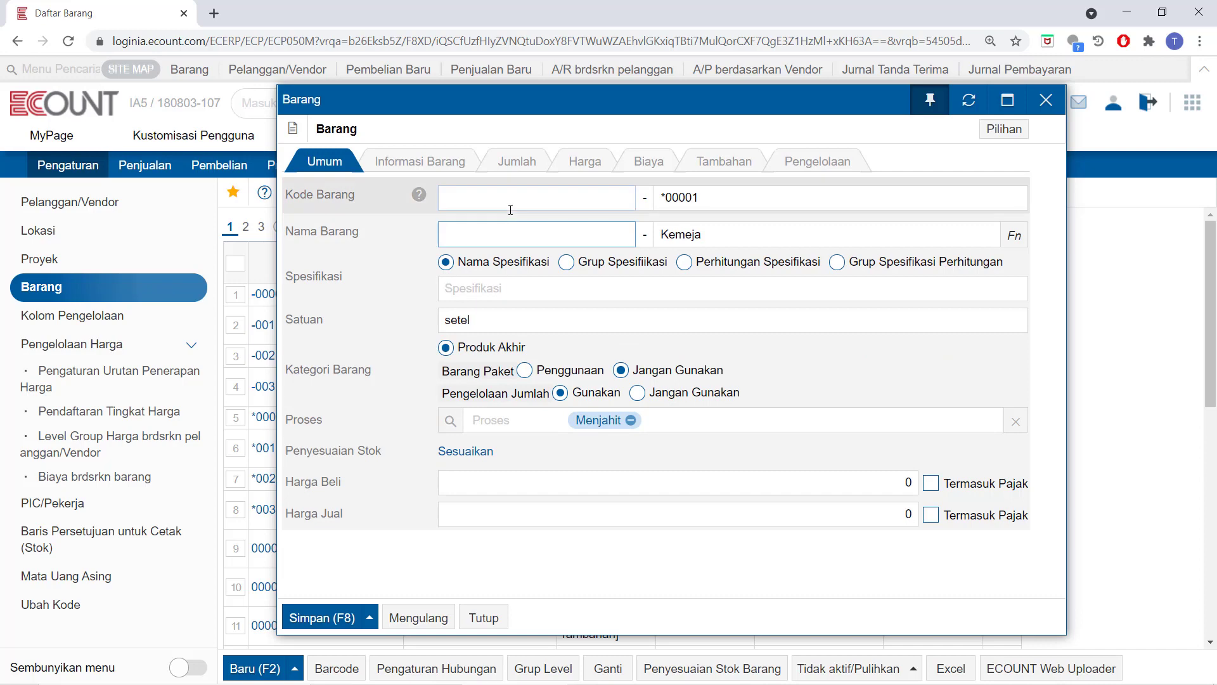
Enter PerusahaanA as the prefix of both the item code and the item name for the mass-production Kemeja
left_click(417, 163)
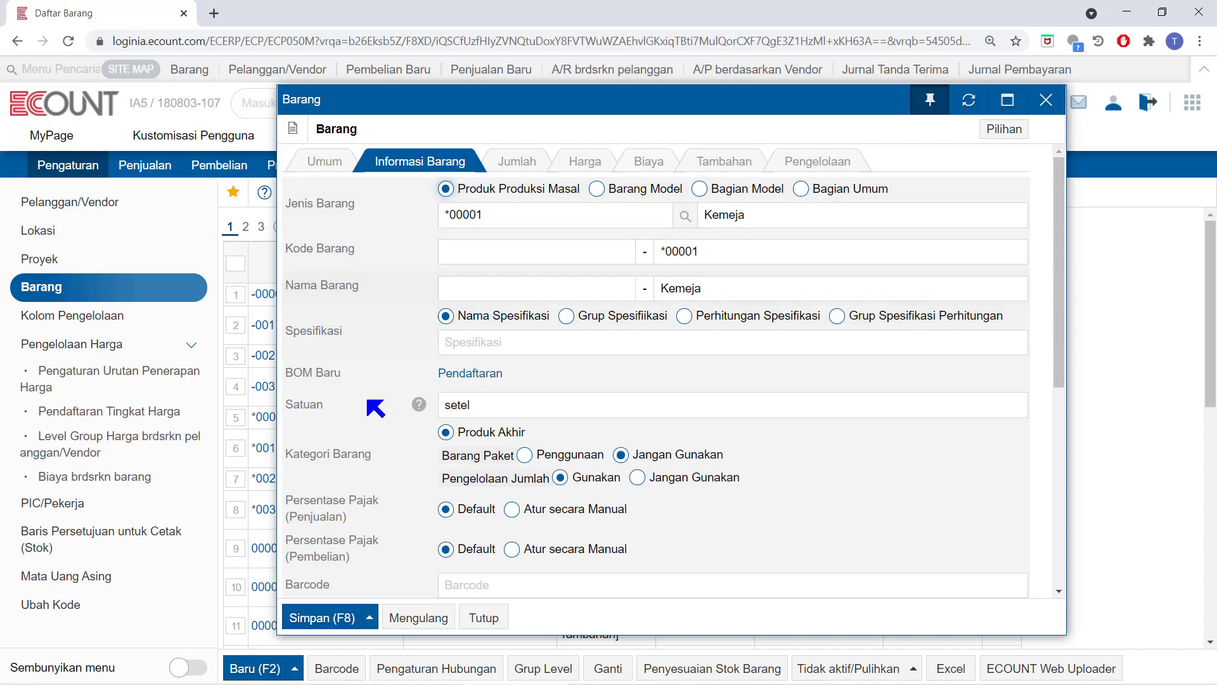
scroll(409, 409, "down", 1)
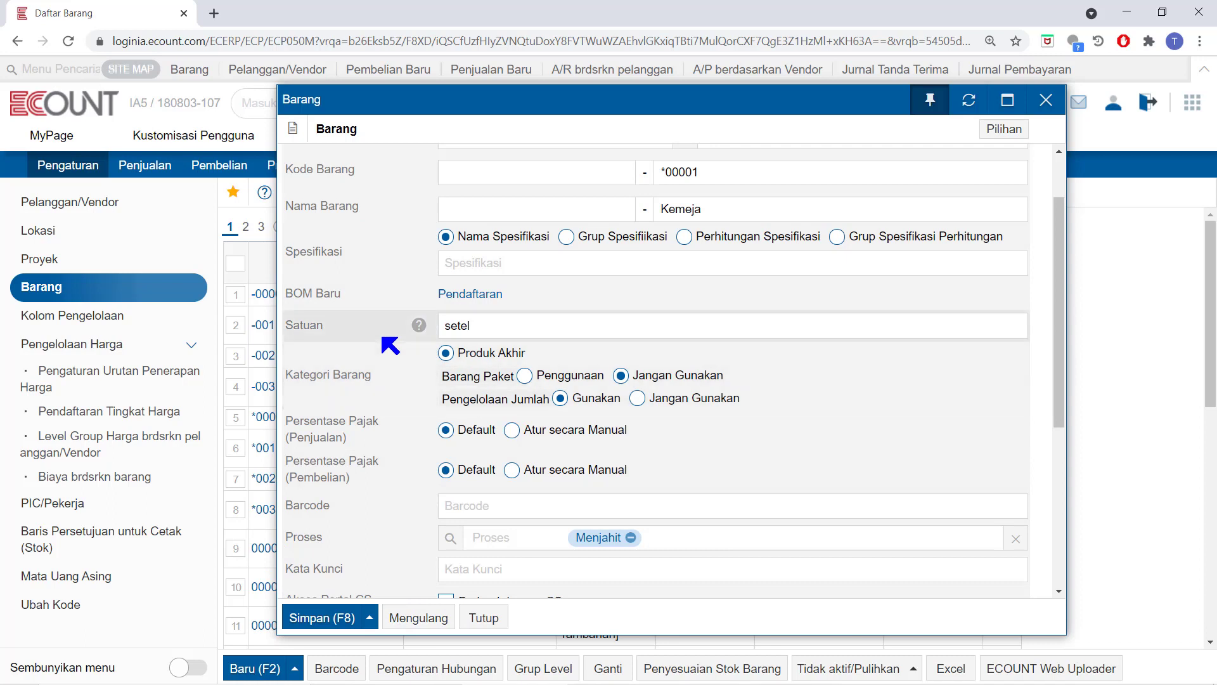
scroll(390, 346, "up", 1)
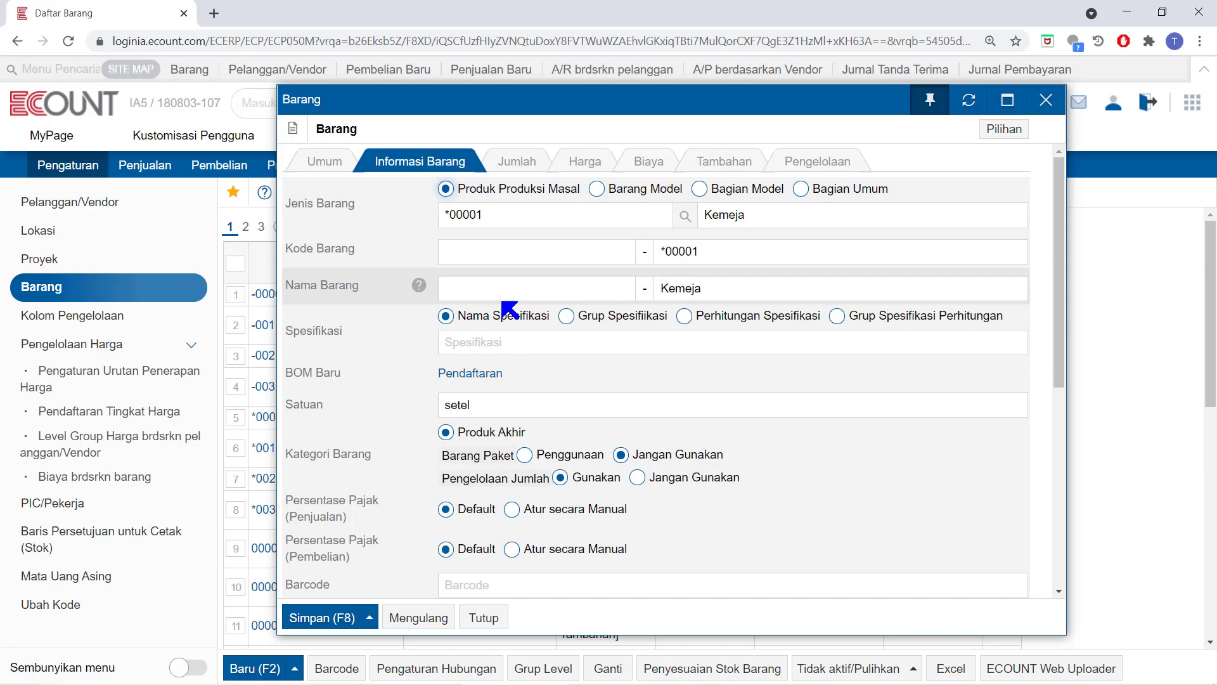
left_click(570, 248)
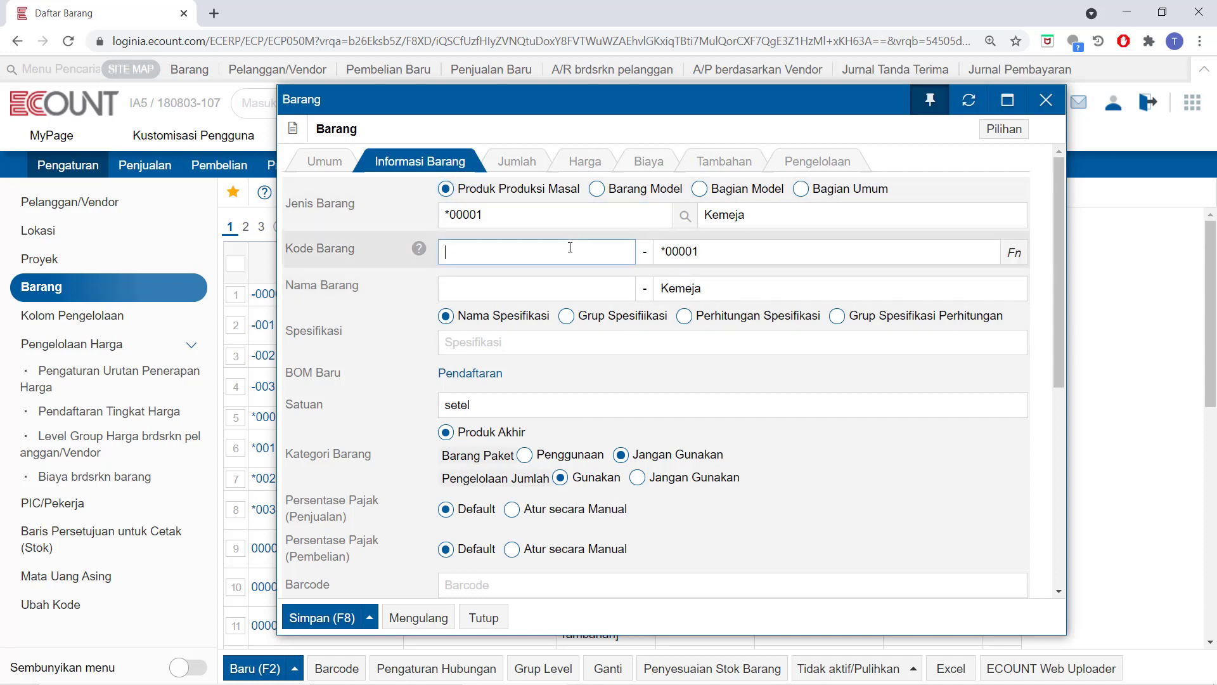
type("PerusahaanA")
left_click(556, 289)
left_click(556, 289)
type("PerusahaanA")
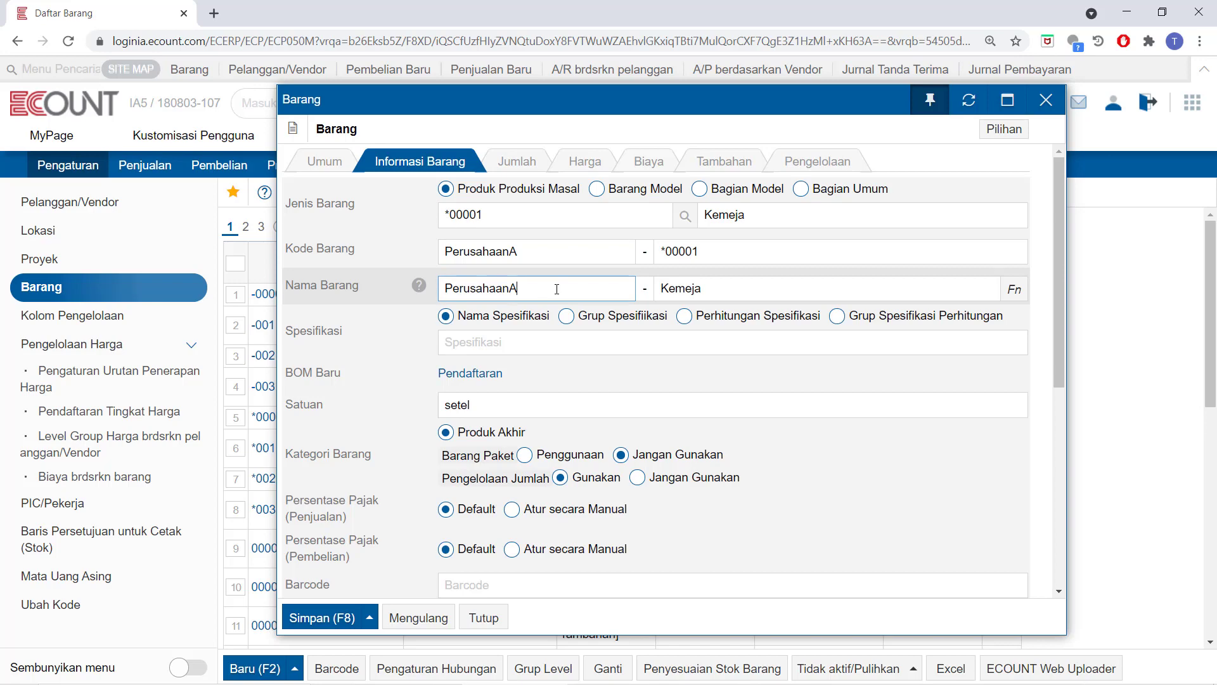
Apply the BOM carried over from the model to the PerusahaanA Kemeja item and save the item
left_click(476, 374)
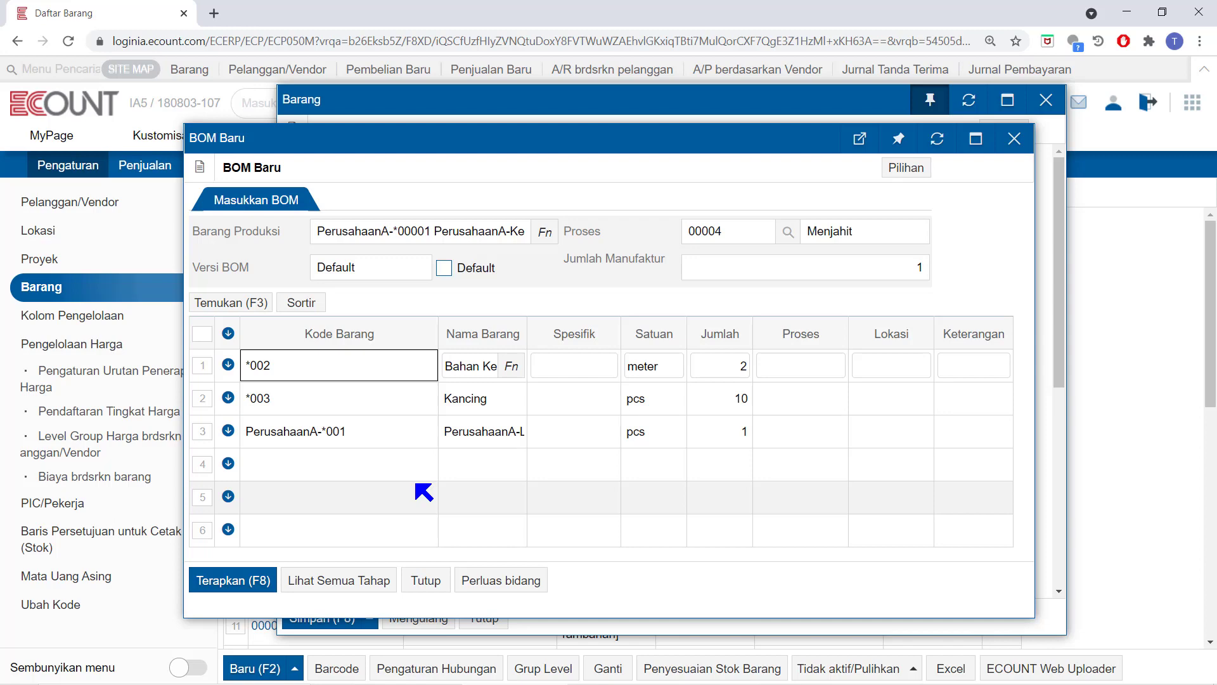
left_click(229, 579)
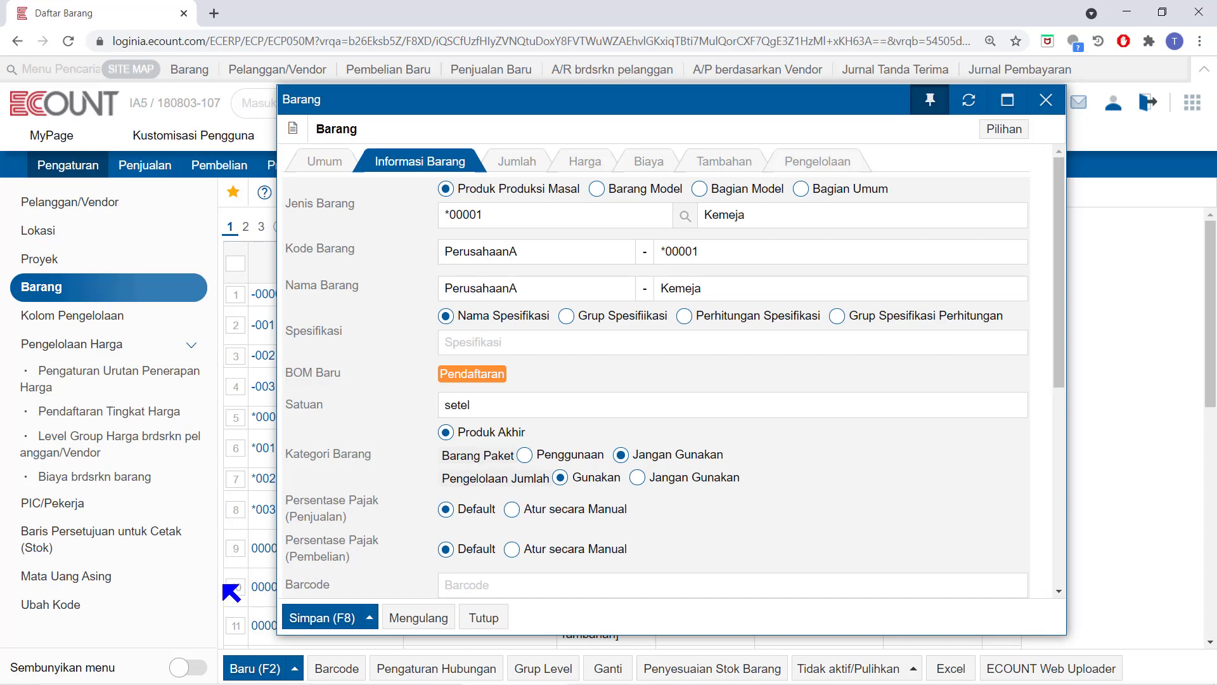
left_click(342, 619)
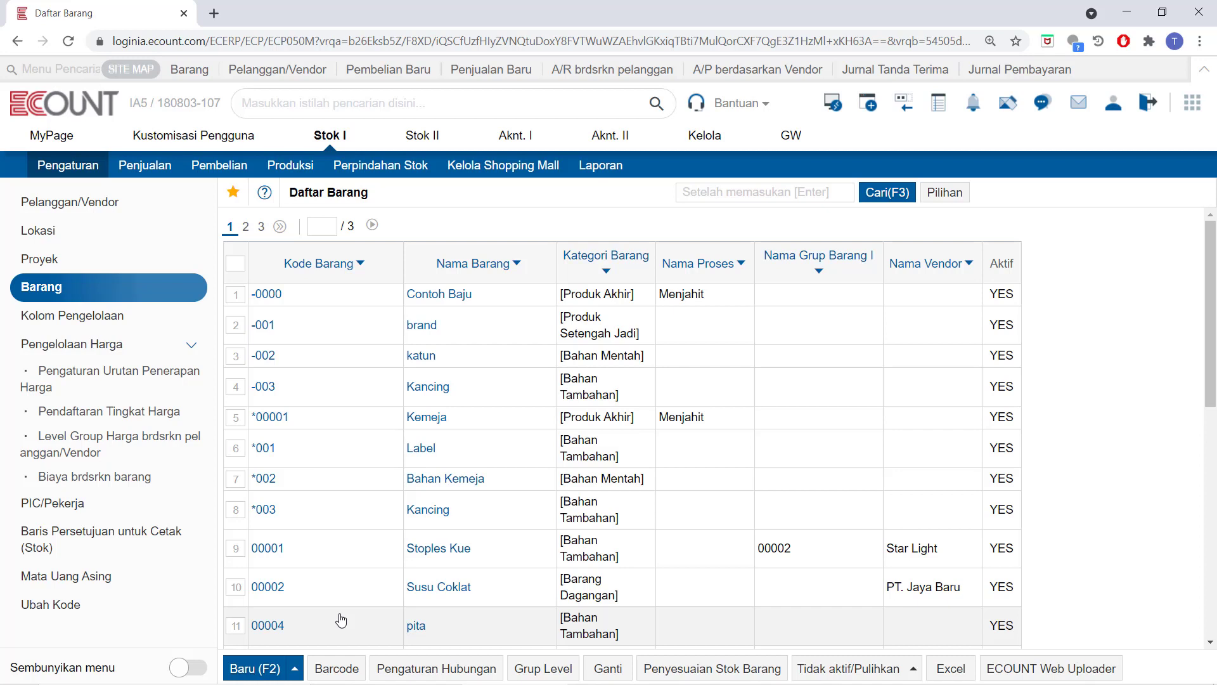
Search the item list for *00
left_click(789, 198)
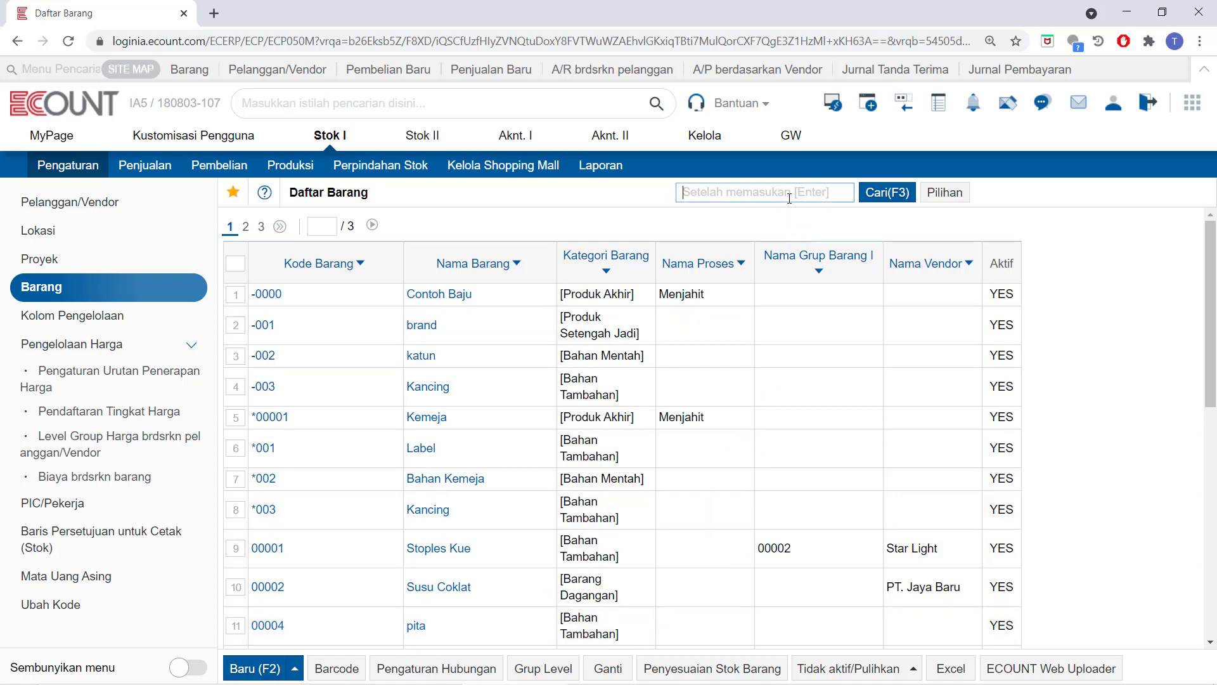
type("*00")
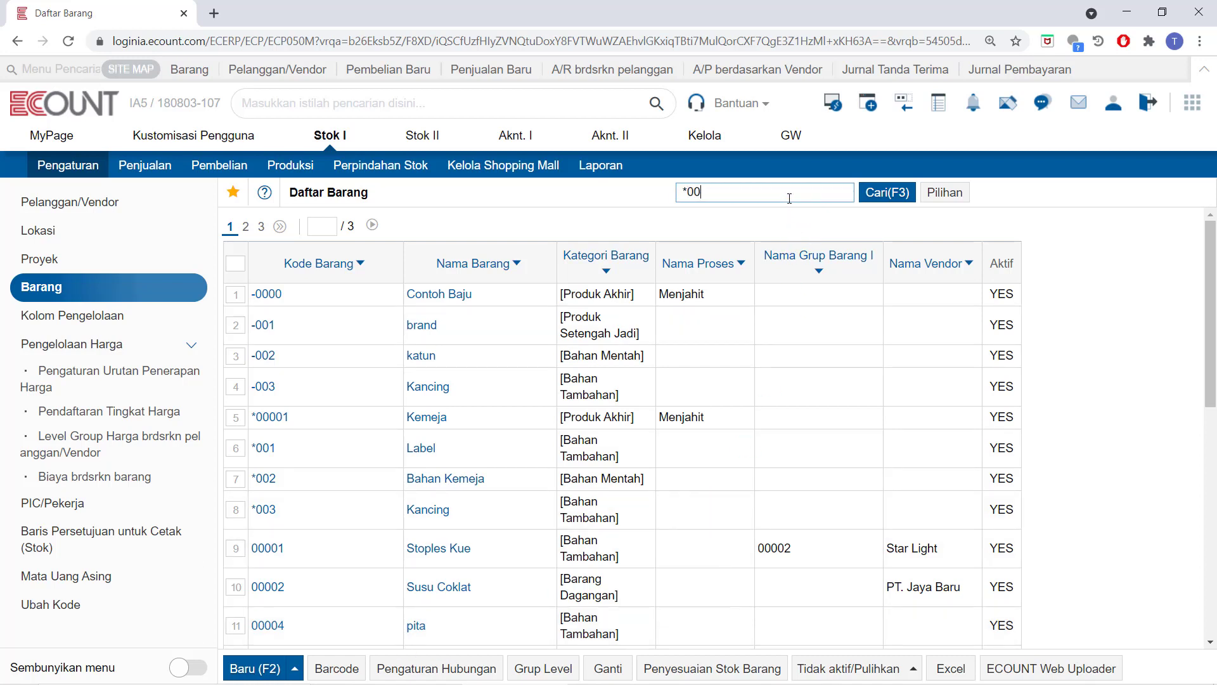
key("Return")
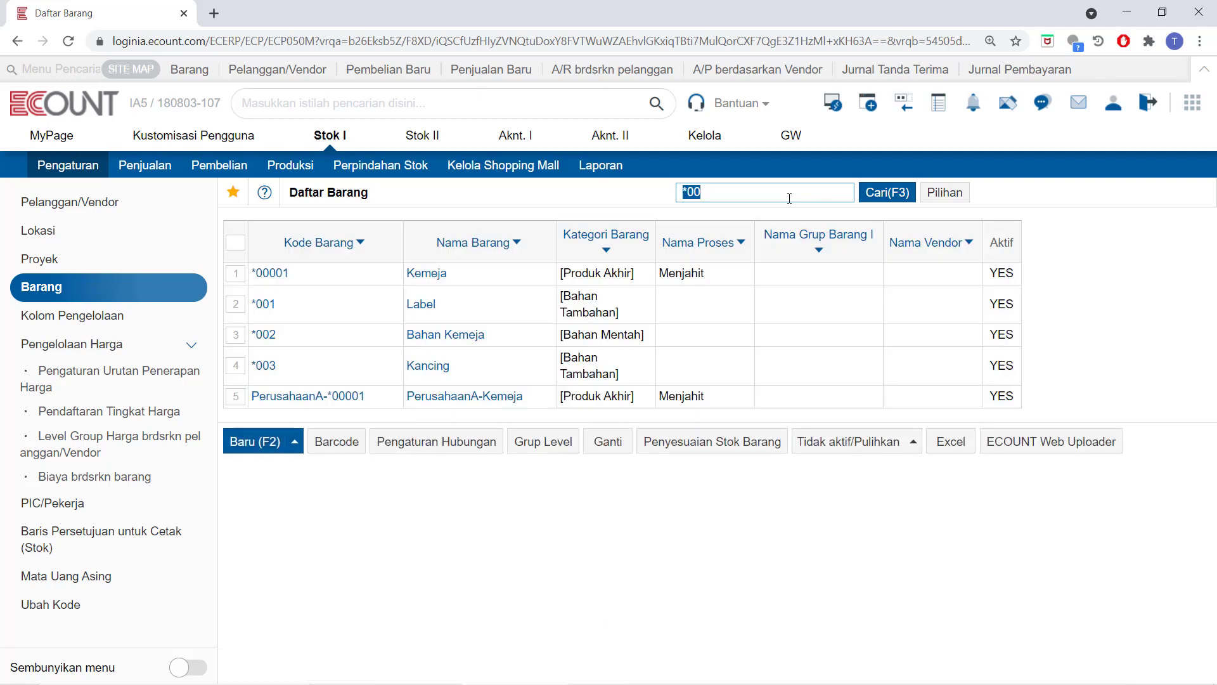